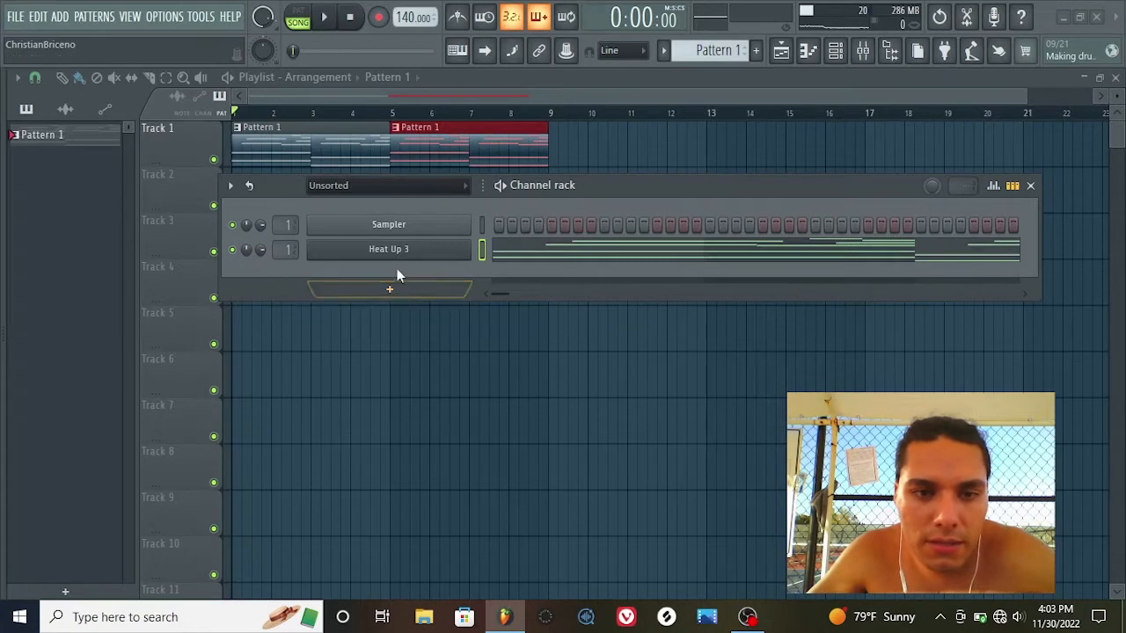
Play back the Pattern 1 arrangement in the playlist and raise the volume while listening.
{"action": "key", "text": "F6"}
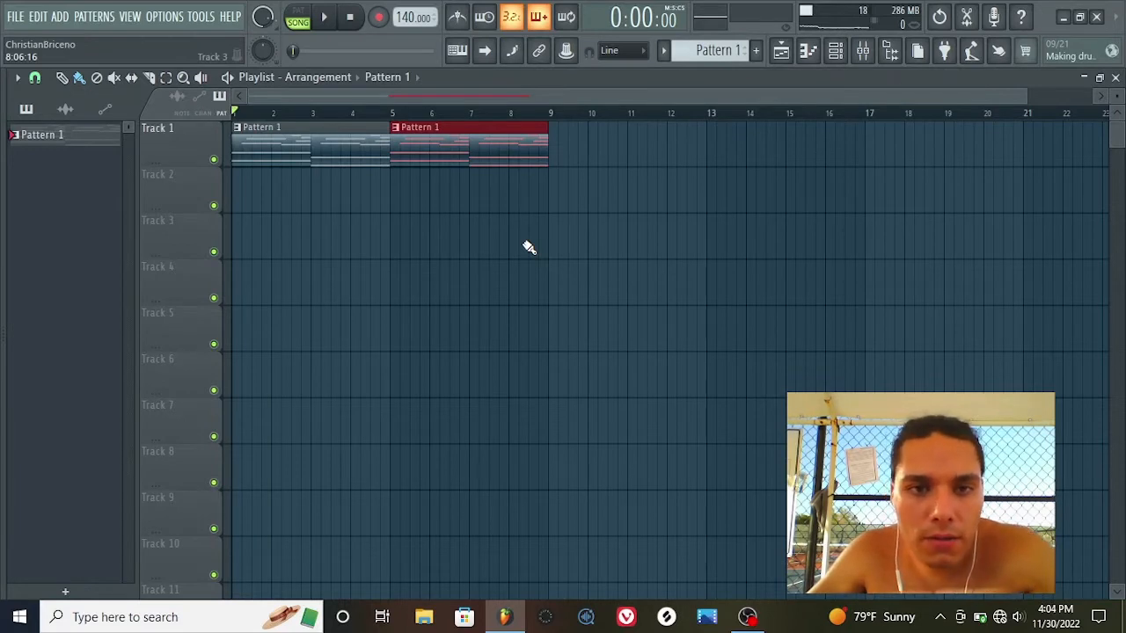
{"action": "key", "text": "space"}
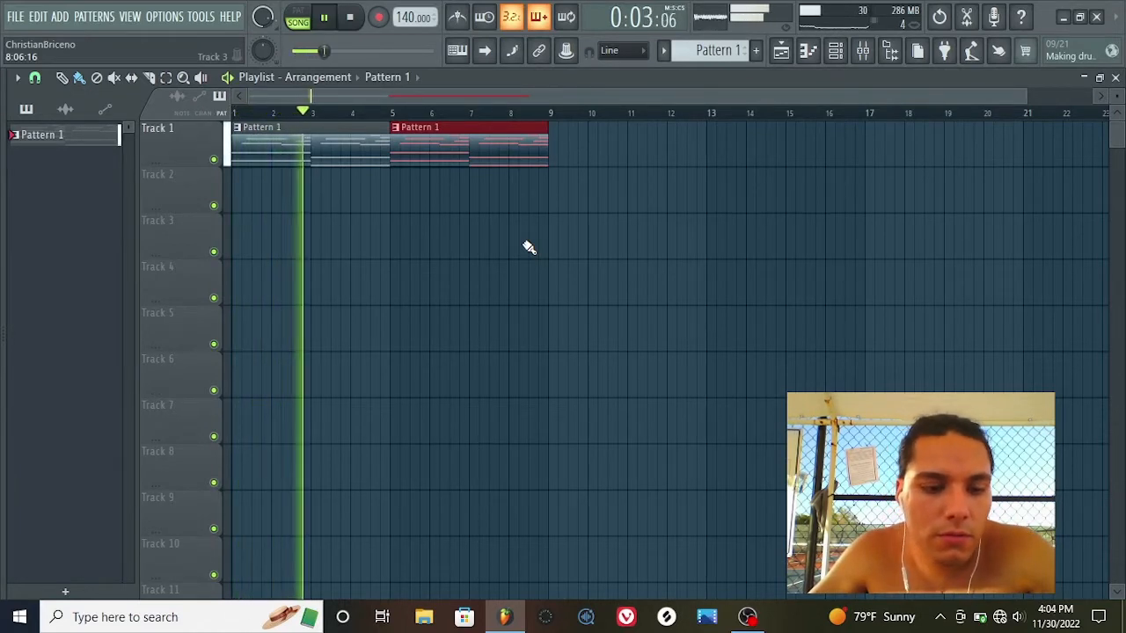
{"action": "key", "text": "XF86AudioRaiseVolume"}
{"action": "key", "text": "XF86AudioRaiseVolume"}
{"action": "key", "text": "XF86AudioRaiseVolume"}
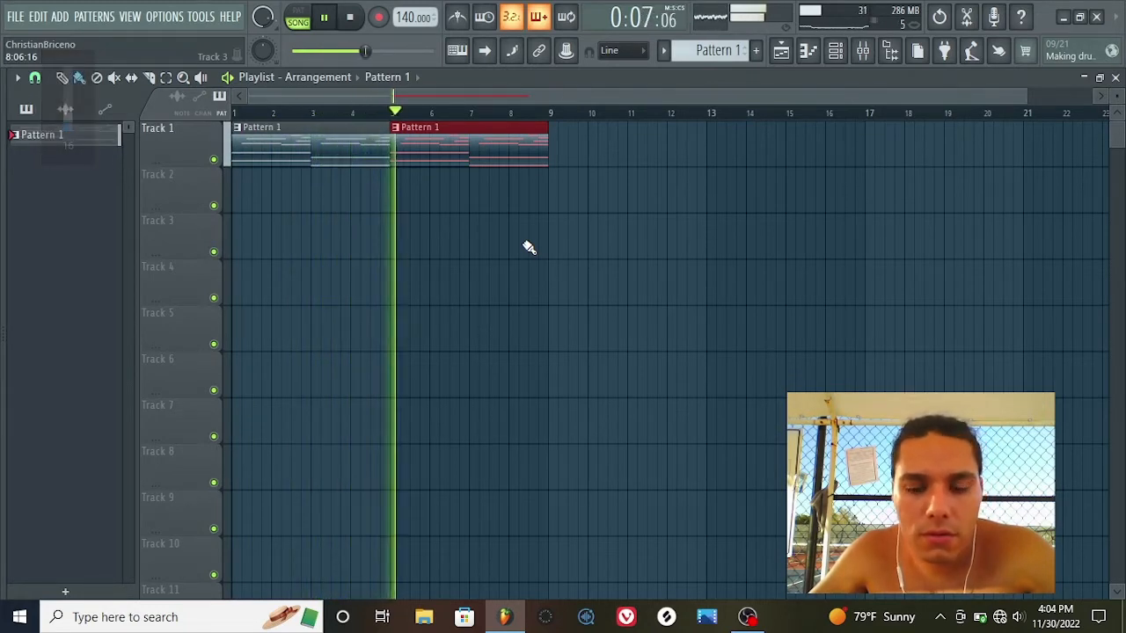
{"action": "key", "text": "space"}
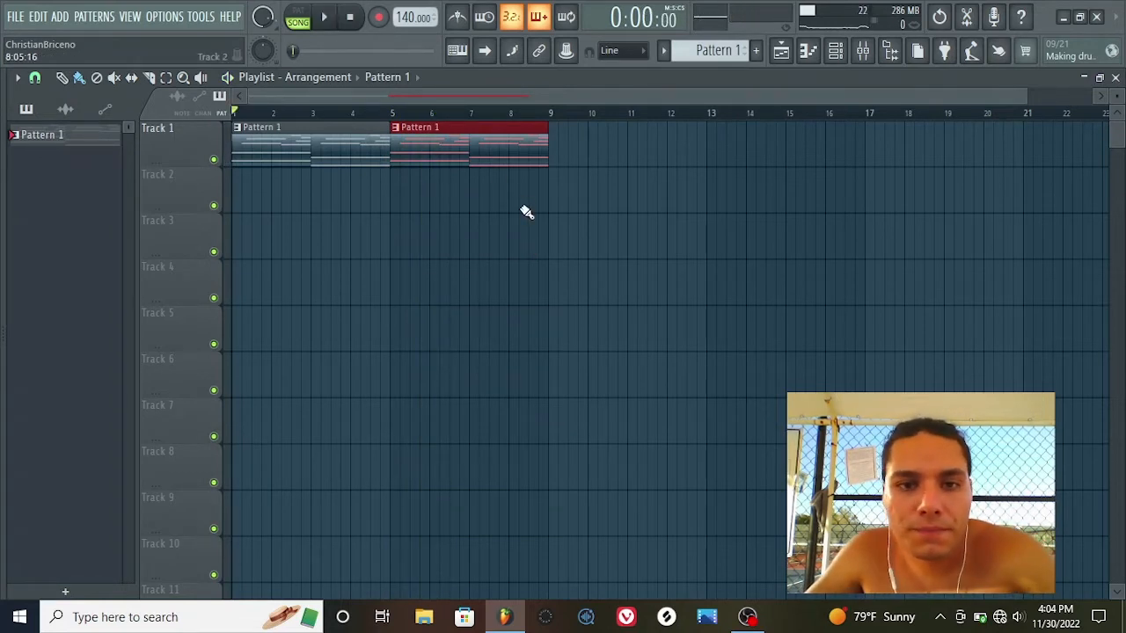
Create a new pattern named drums.
{"action": "left_click", "coordinate": [756, 52]}
{"action": "type", "text": "d"}
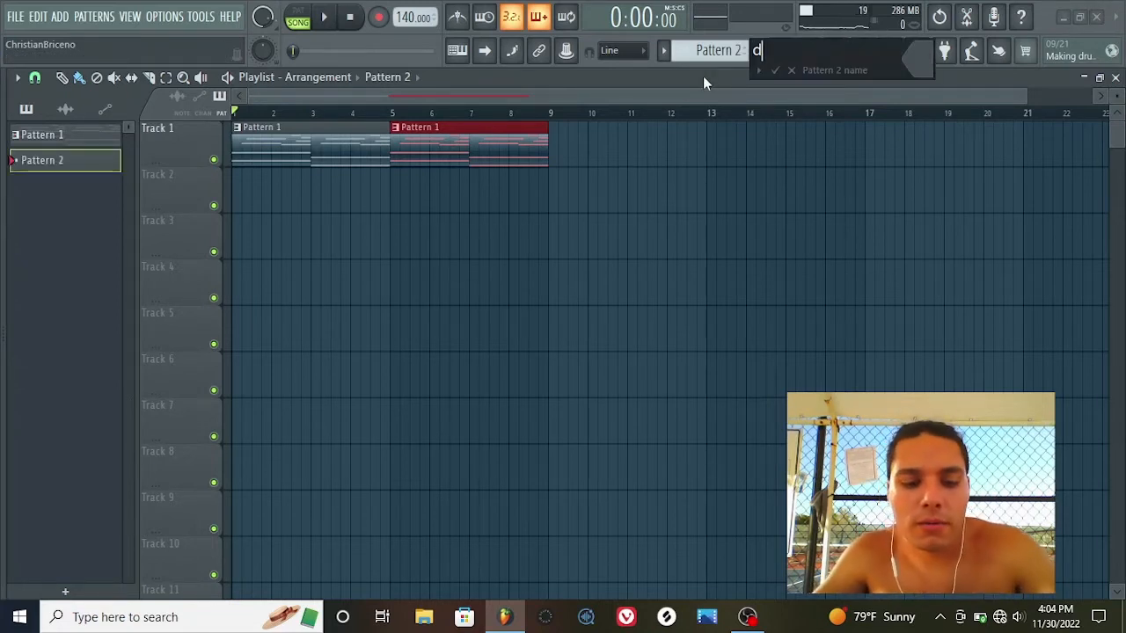
{"action": "type", "text": "rums"}
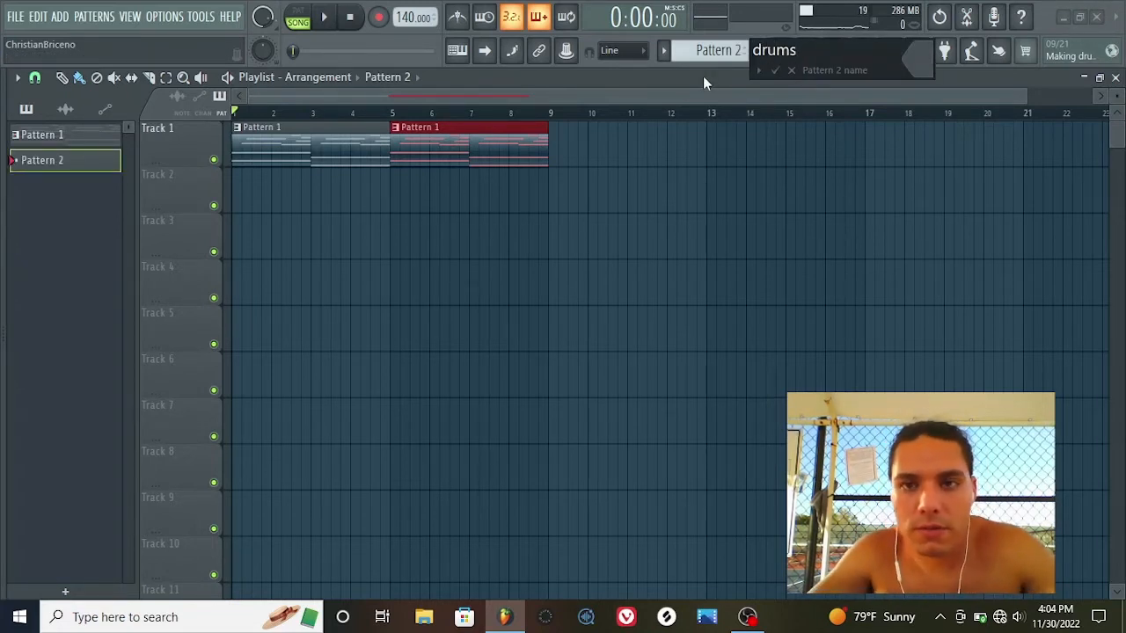
{"action": "key", "text": "Return"}
Place the drums pattern on Track 2 from bar 1, stretch it to four bars and duplicate it directly after itself.
{"action": "left_click", "coordinate": [334, 202]}
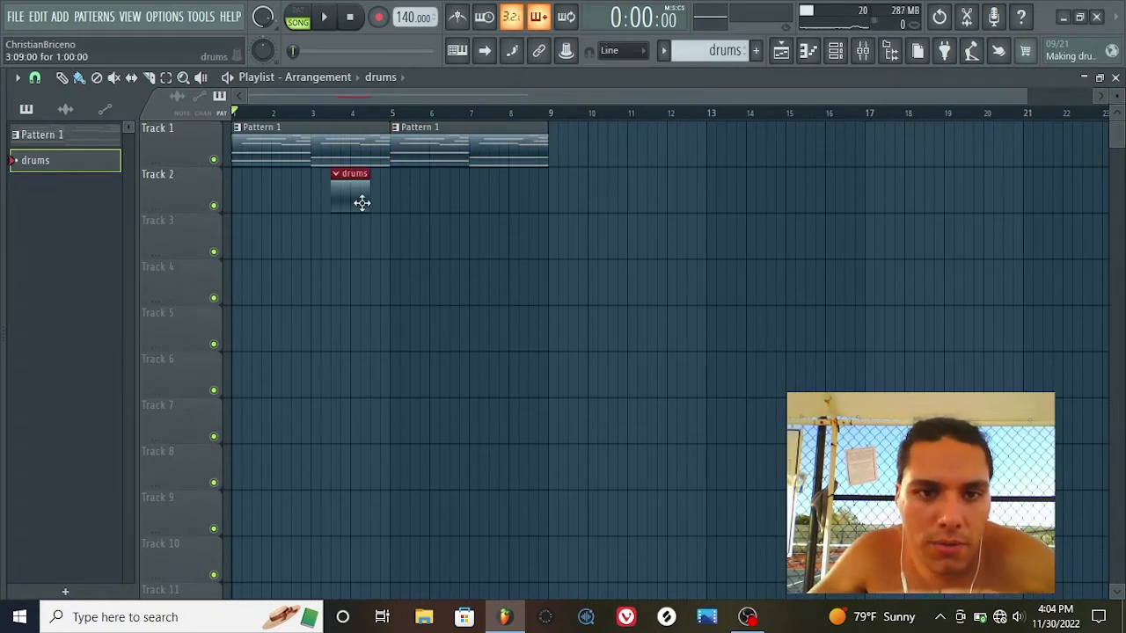
{"action": "left_click_drag", "start_coordinate": [362, 202], "coordinate": [199, 191]}
{"action": "left_click_drag", "start_coordinate": [271, 192], "coordinate": [388, 193]}
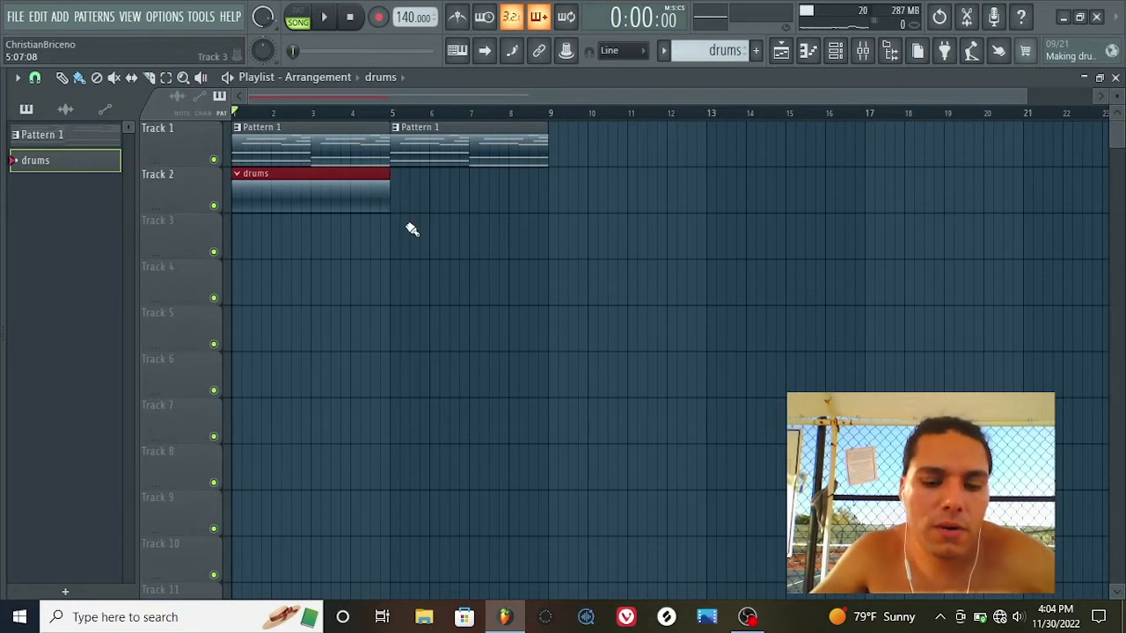
{"action": "key", "text": "ctrl+b"}
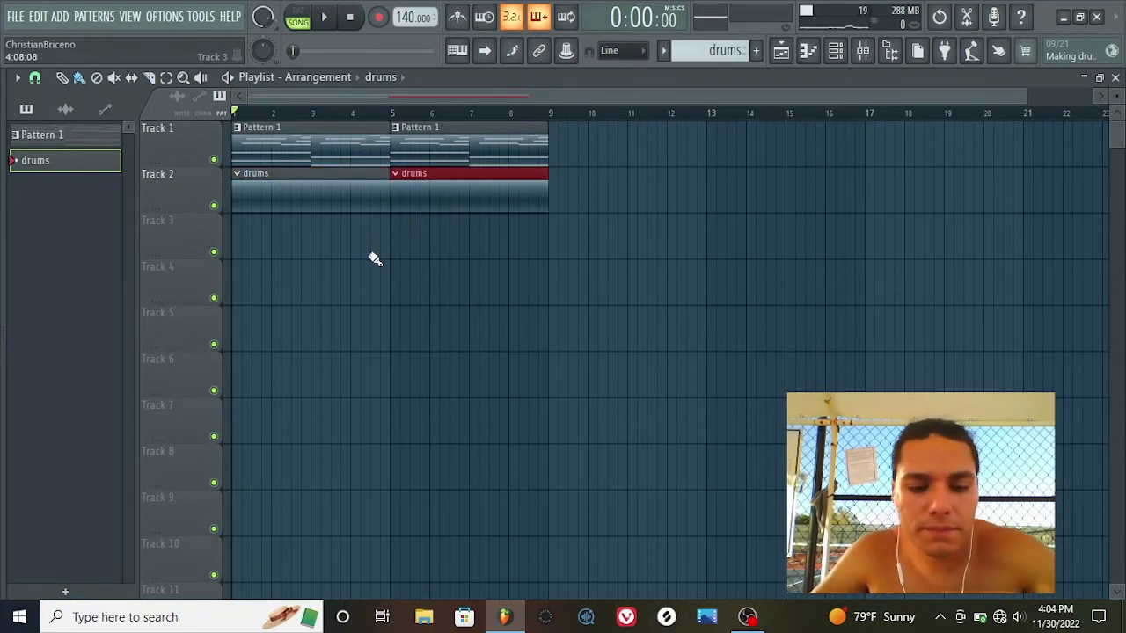
Widen the sample browser and open the Hi Hats folder of the ATL Culture Vol. 2 drum kit.
{"action": "left_click_drag", "start_coordinate": [2, 230], "coordinate": [332, 246]}
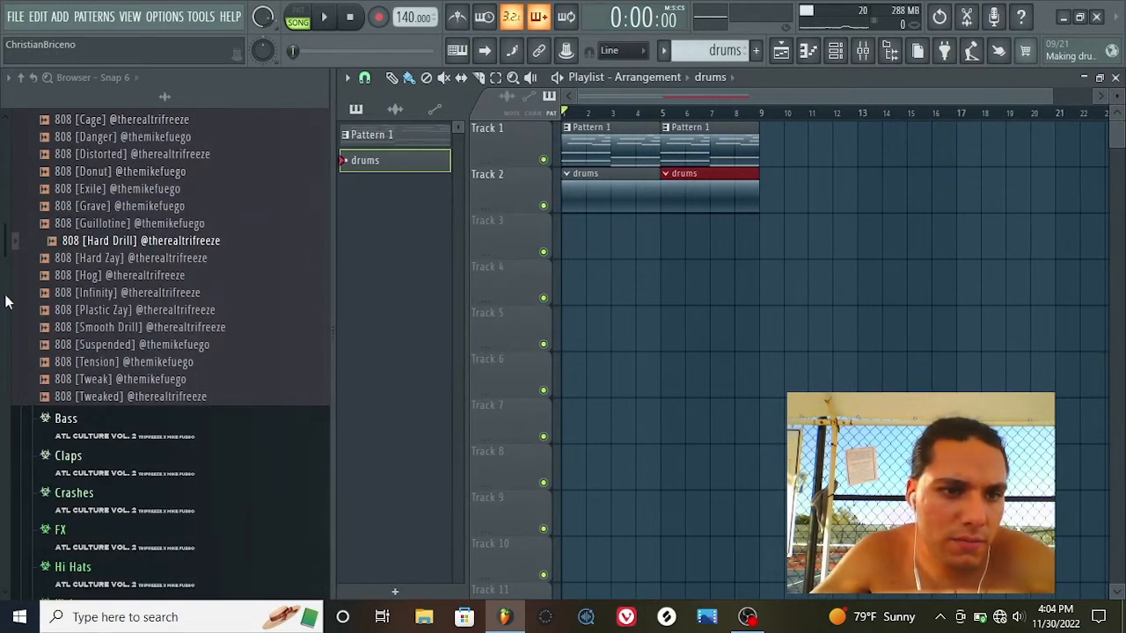
{"action": "scroll", "coordinate": [4, 264], "scroll_direction": "up", "scroll_amount": 5}
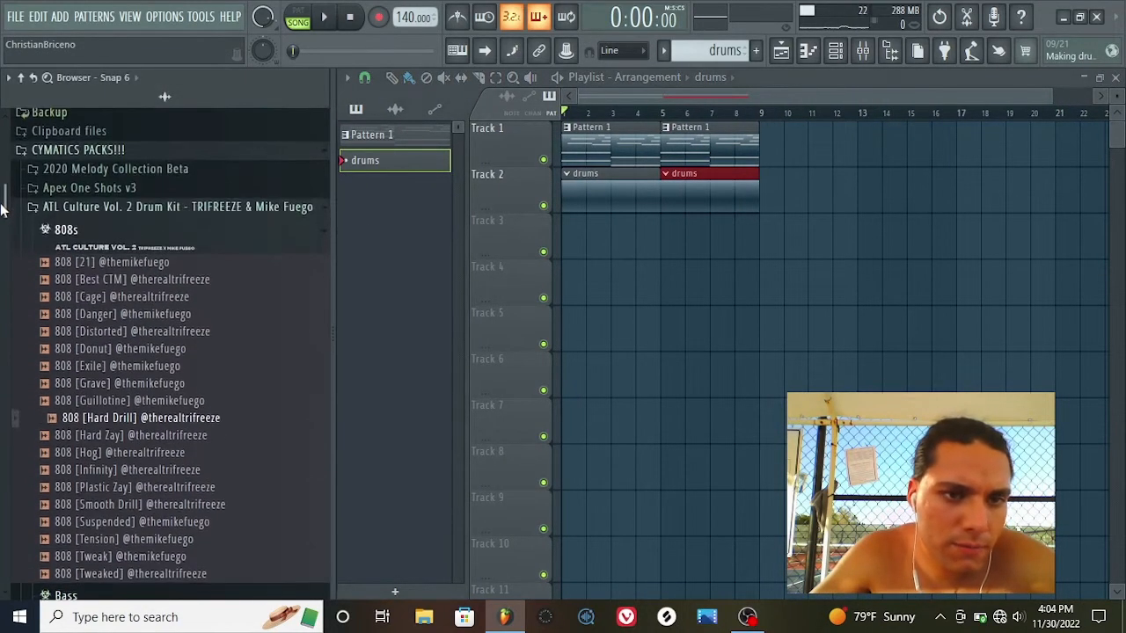
{"action": "left_click", "coordinate": [86, 257]}
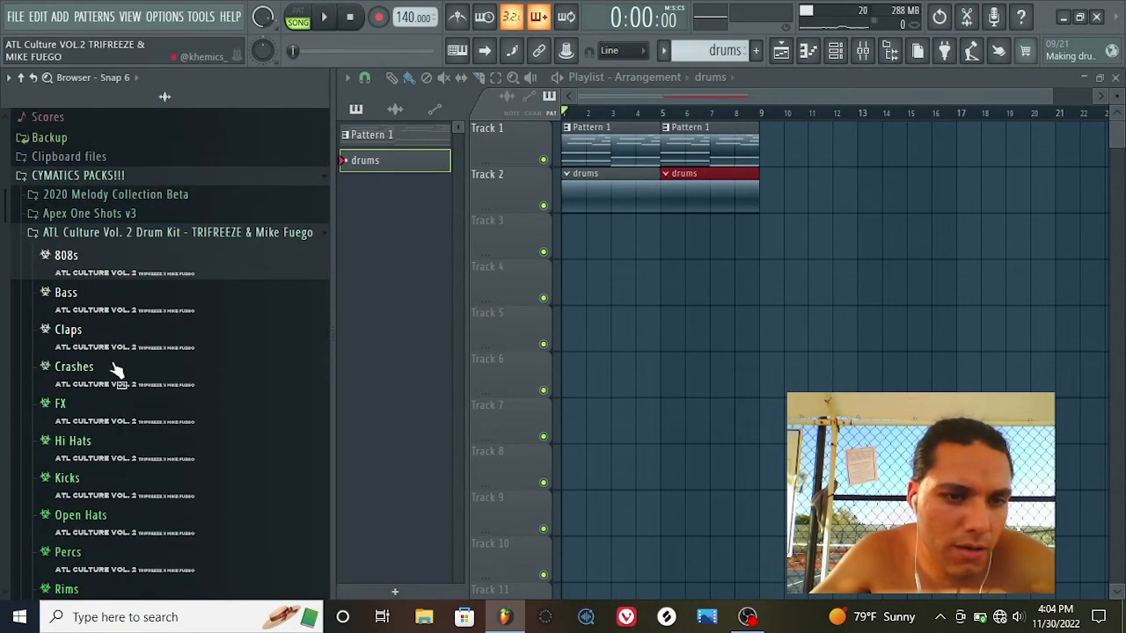
{"action": "left_click", "coordinate": [105, 450]}
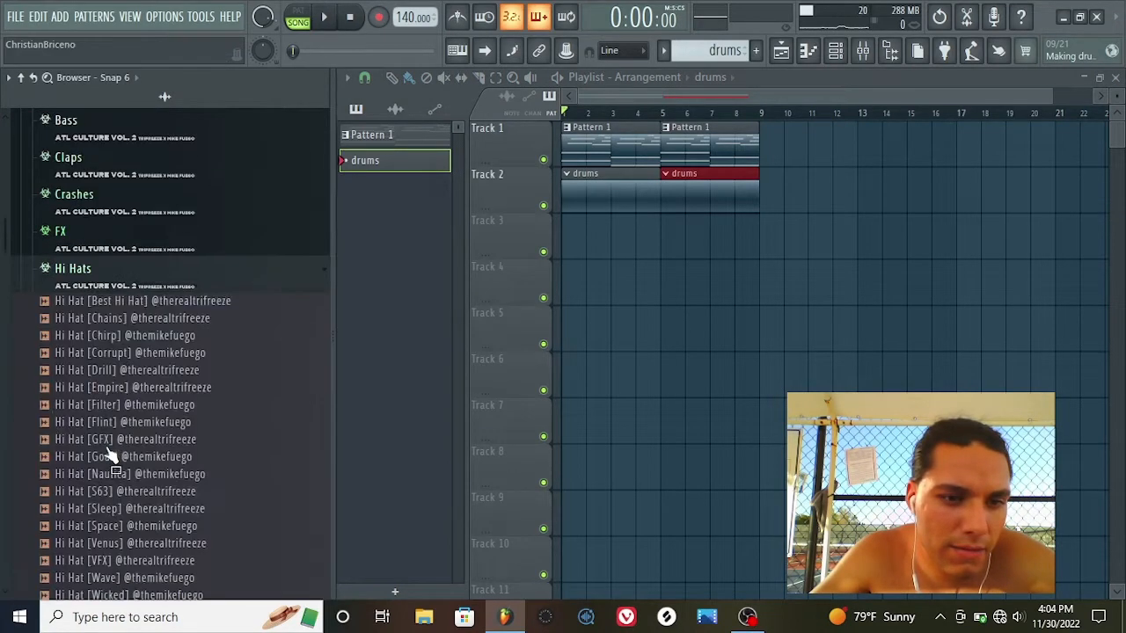
Preview several hi-hat samples and add Hi Hat [Best Hi Hat] to the channel rack as a new channel.
{"action": "left_click", "coordinate": [124, 367]}
{"action": "left_click", "coordinate": [130, 331]}
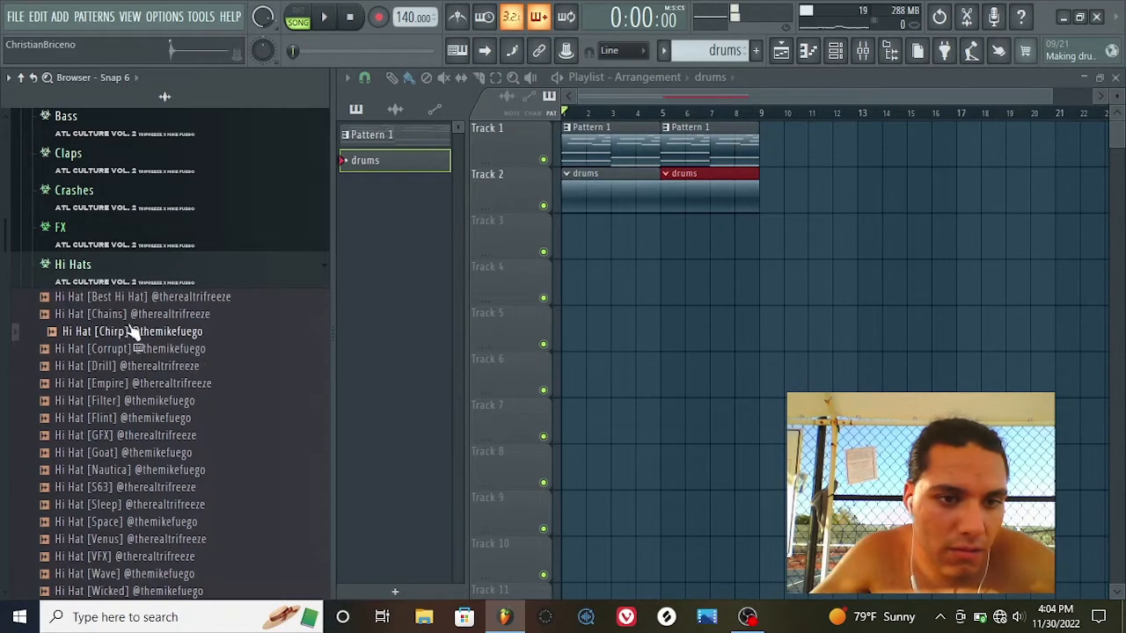
{"action": "left_click", "coordinate": [137, 298]}
{"action": "key", "text": "F6"}
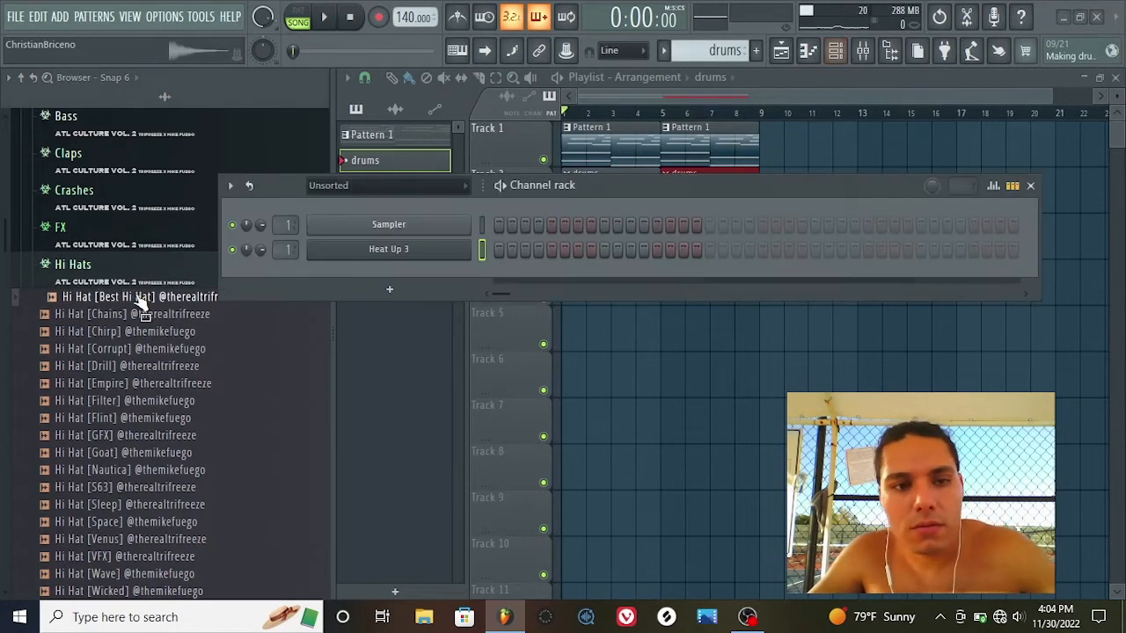
{"action": "left_click_drag", "start_coordinate": [138, 301], "coordinate": [406, 272]}
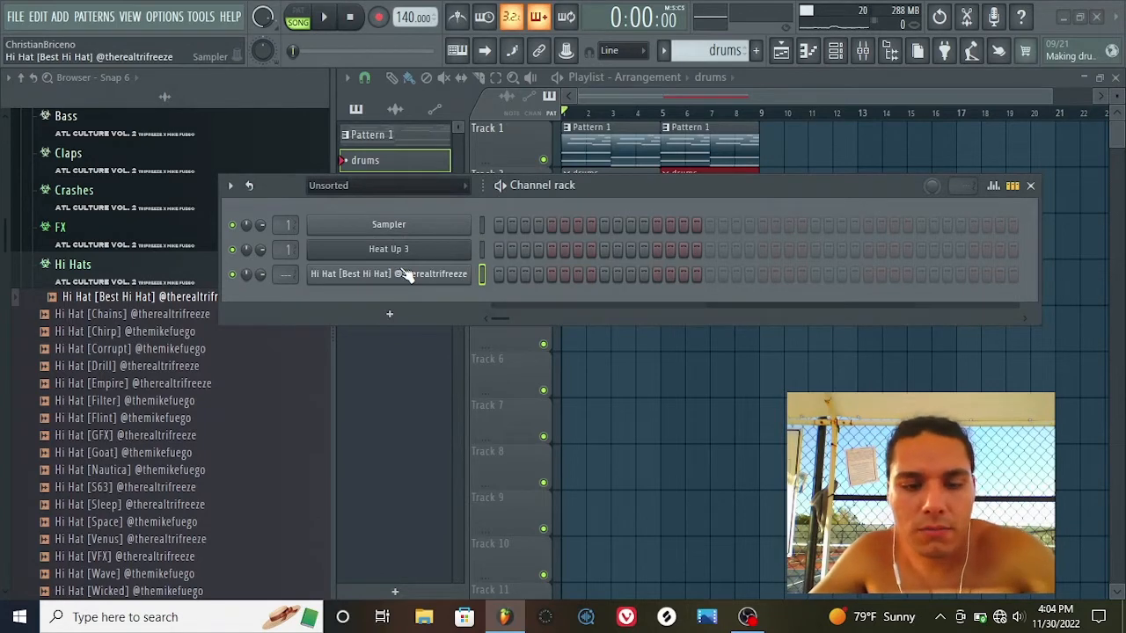
Fill the hi-hat channel every 2 steps and play the arrangement to check it.
{"action": "right_click", "coordinate": [405, 275]}
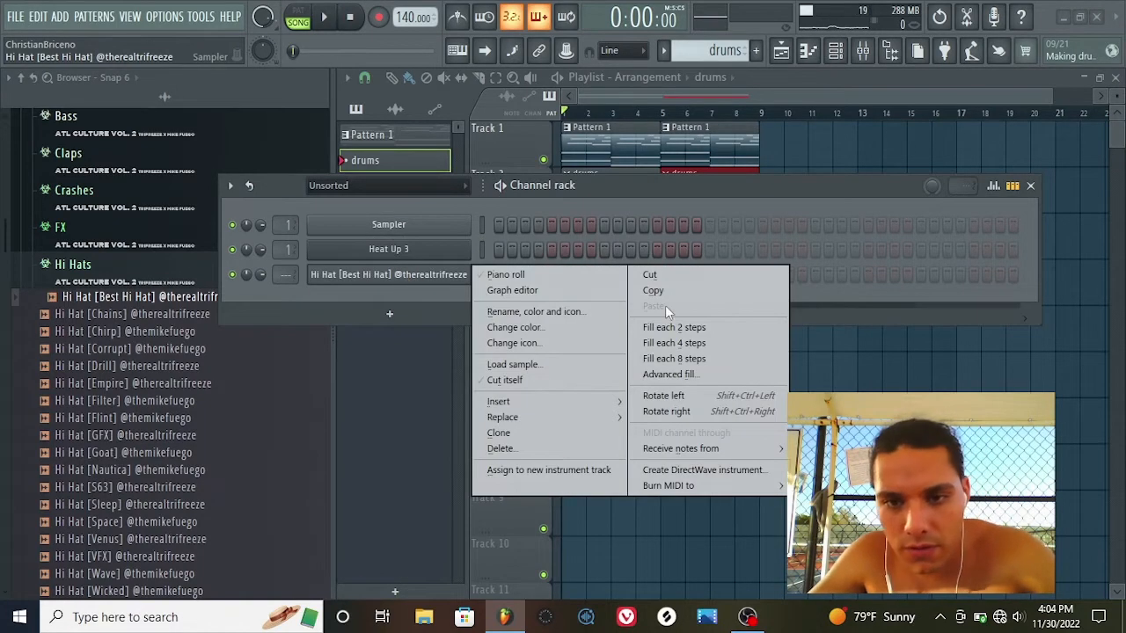
{"action": "left_click", "coordinate": [684, 328]}
{"action": "key", "text": "F6"}
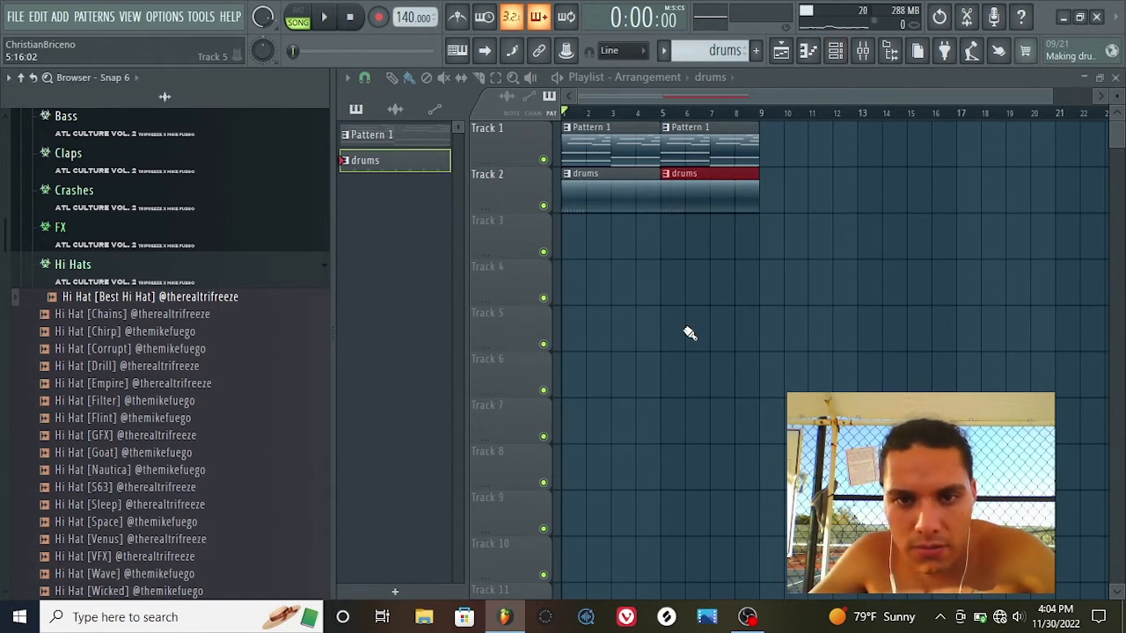
{"action": "key", "text": "space"}
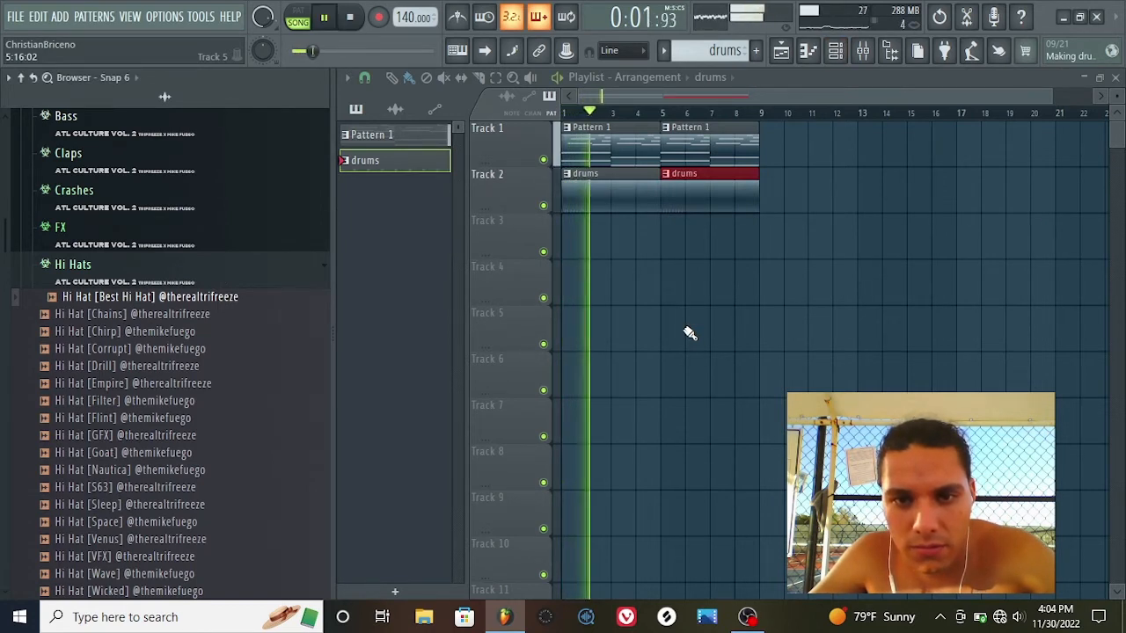
{"action": "key", "text": "space"}
Extend the hi-hat sequence into bar 3, refill the channel every 2 steps and play it back.
{"action": "key", "text": "F6"}
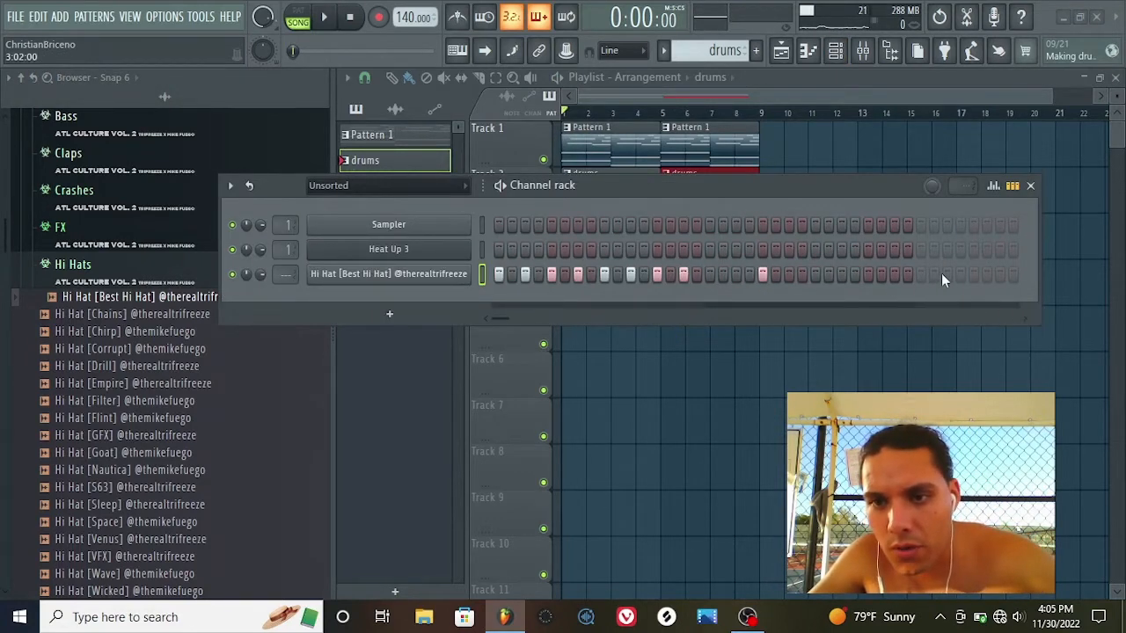
{"action": "left_click", "coordinate": [1025, 319]}
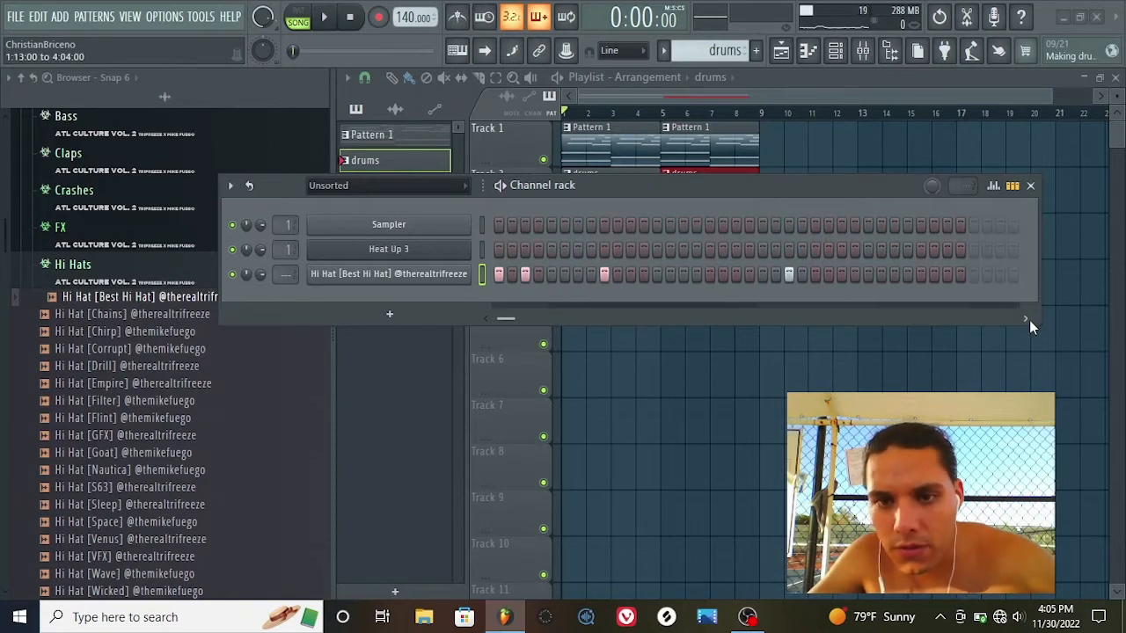
{"action": "right_click", "coordinate": [428, 274]}
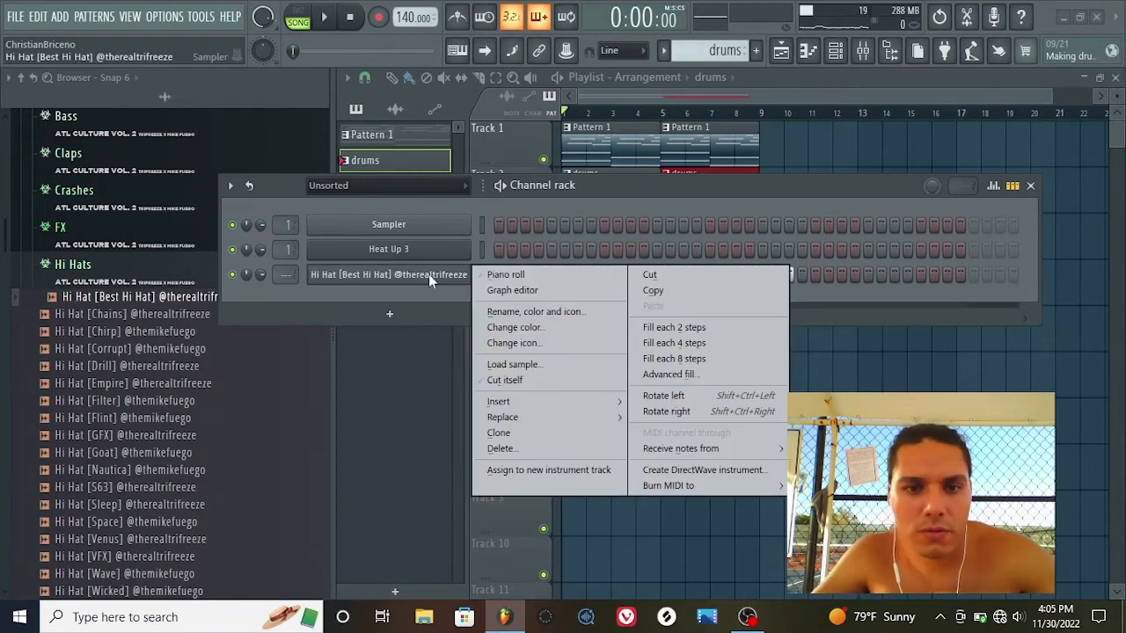
{"action": "left_click", "coordinate": [668, 325]}
{"action": "key", "text": "space"}
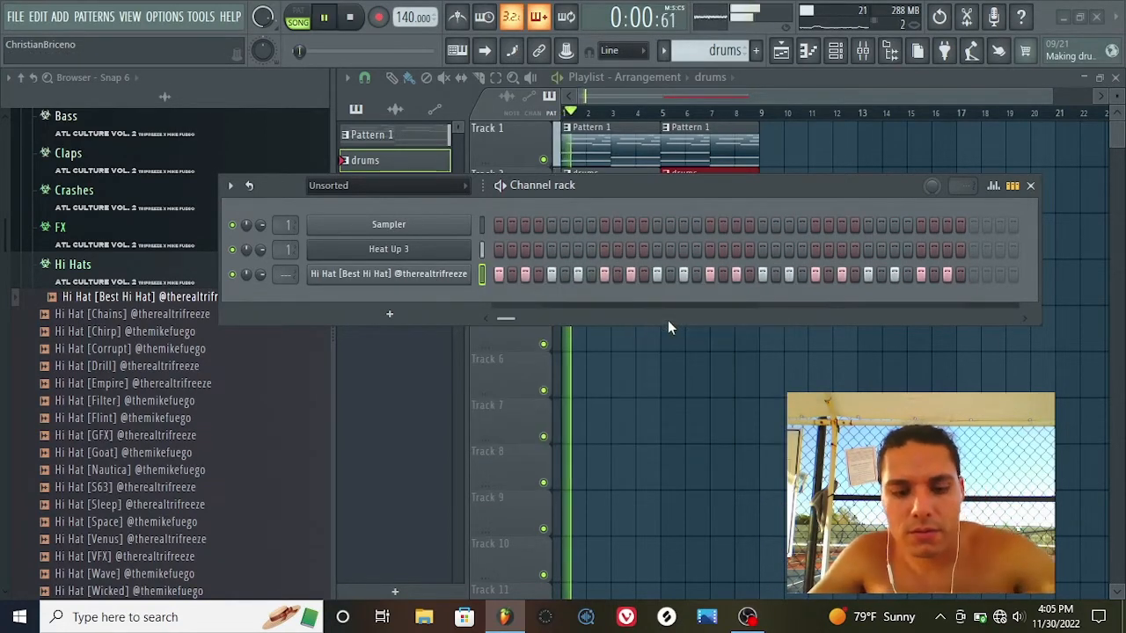
{"action": "key", "text": "F6"}
{"action": "key", "text": "space"}
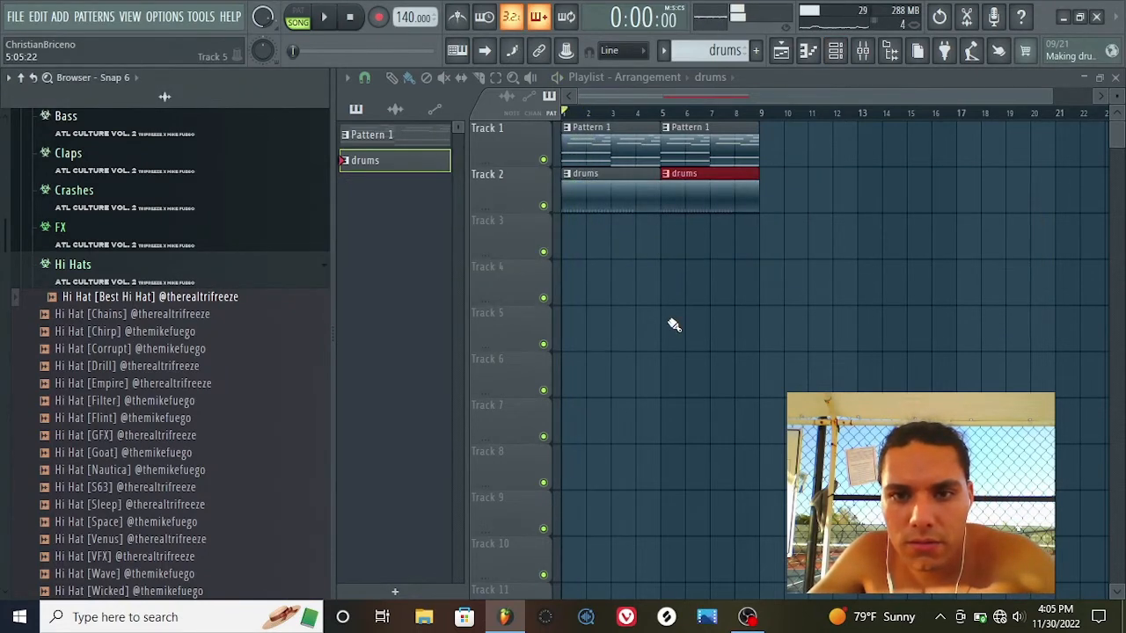
Add a hi-hat step in bar 4, refill the channel every 2 steps and play the arrangement.
{"action": "key", "text": "F7"}
{"action": "key", "text": "F7"}
{"action": "key", "text": "F6"}
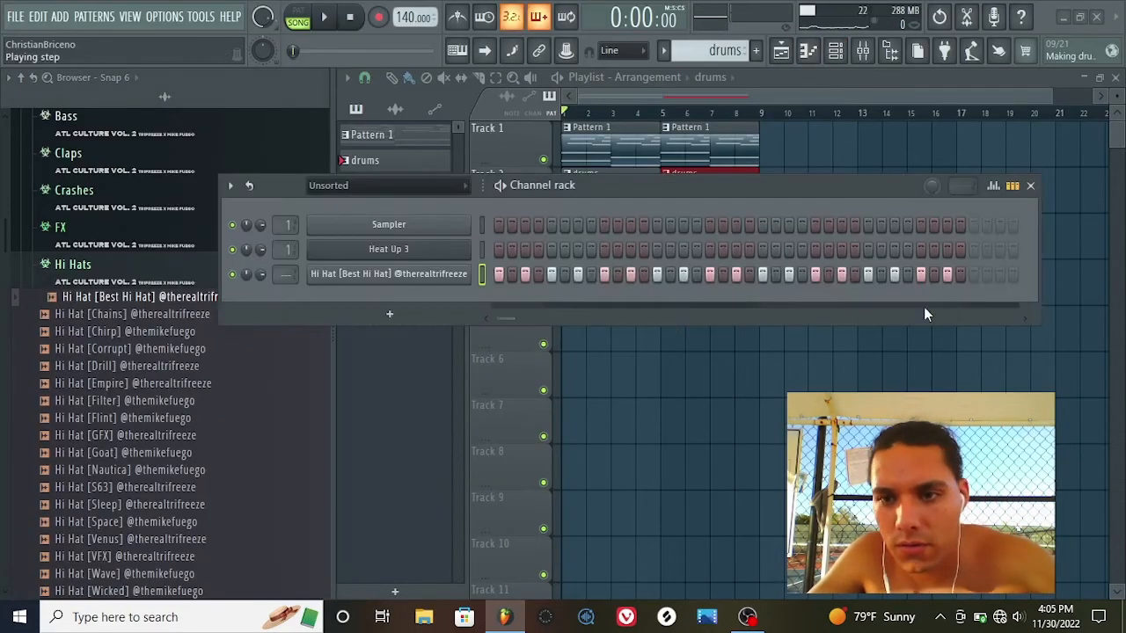
{"action": "left_click", "coordinate": [986, 275]}
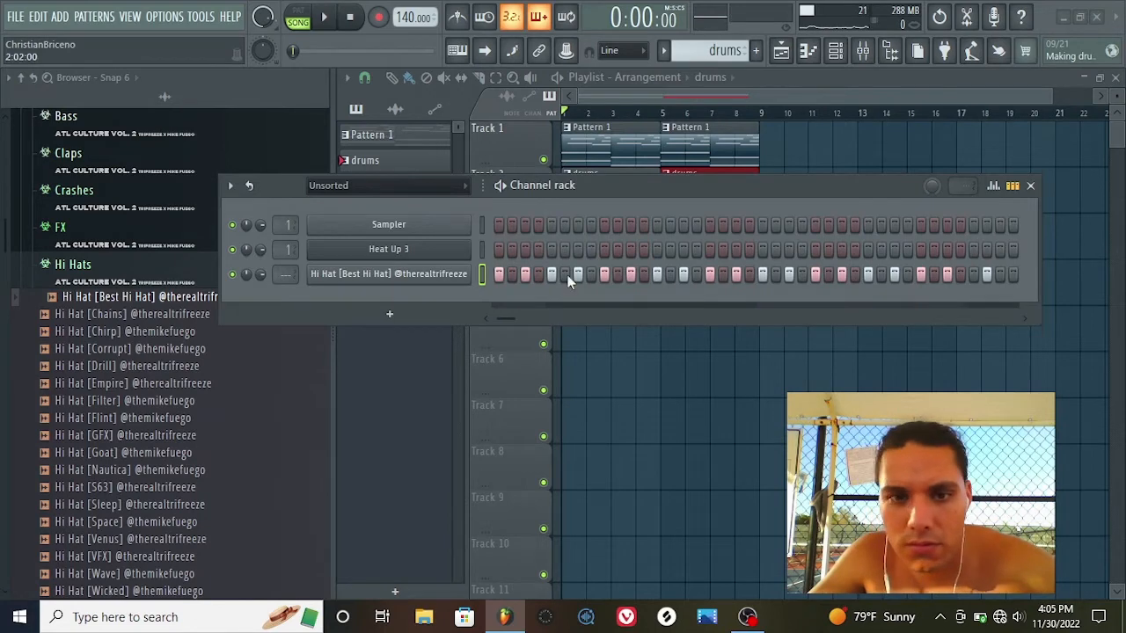
{"action": "right_click", "coordinate": [466, 274]}
{"action": "left_click", "coordinate": [680, 330]}
{"action": "key", "text": "space"}
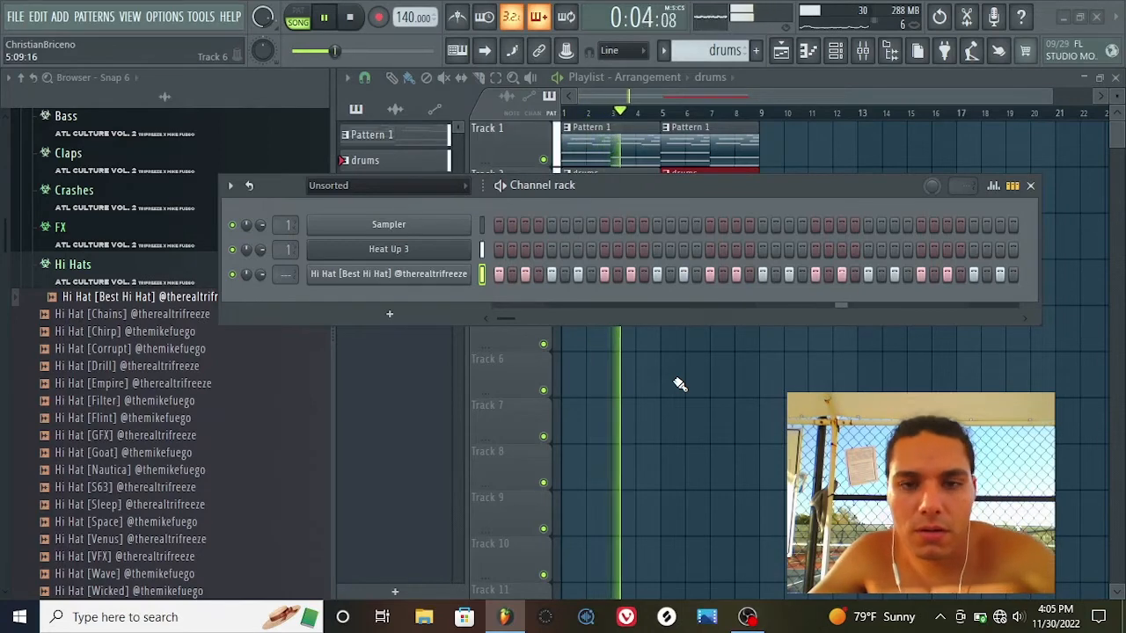
{"action": "key", "text": "space"}
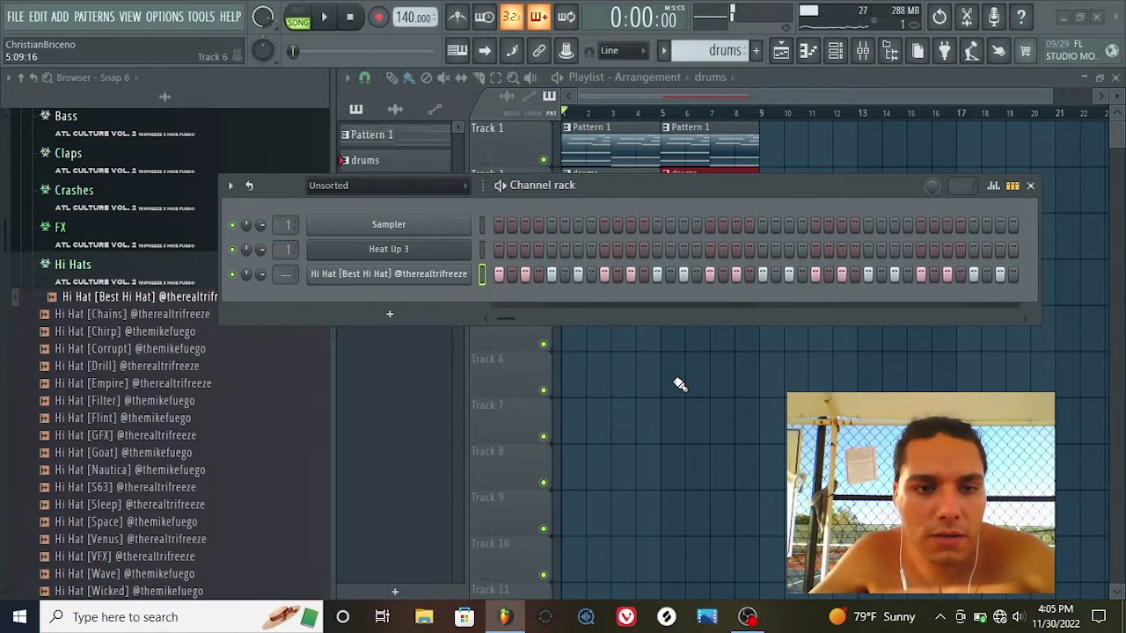
Open the hi-hat's piano roll and delete all notes from bar 2 onward, keeping only bar 1.
{"action": "key", "text": "F6"}
{"action": "key", "text": "F7"}
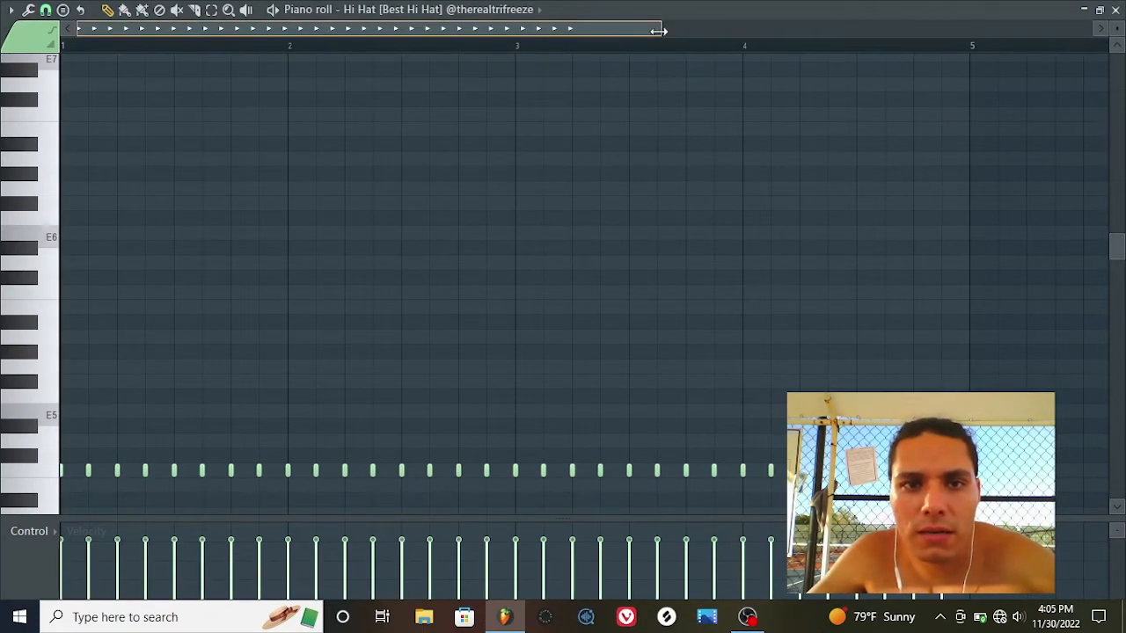
{"action": "left_click_drag", "start_coordinate": [660, 29], "coordinate": [770, 30]}
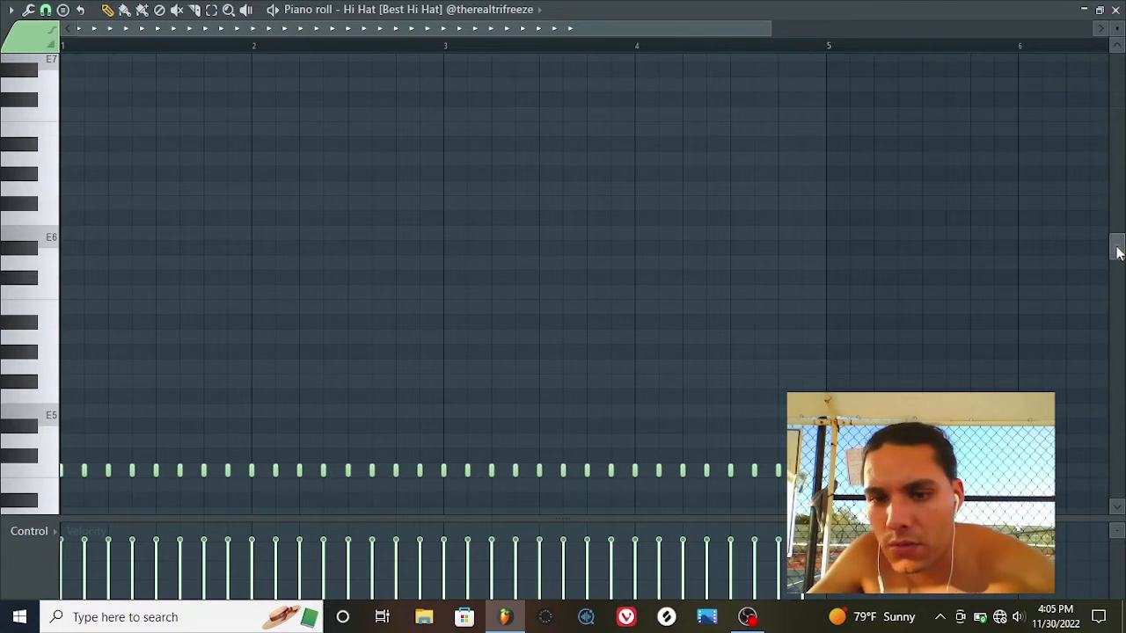
{"action": "left_click_drag", "start_coordinate": [1121, 248], "coordinate": [1117, 288]}
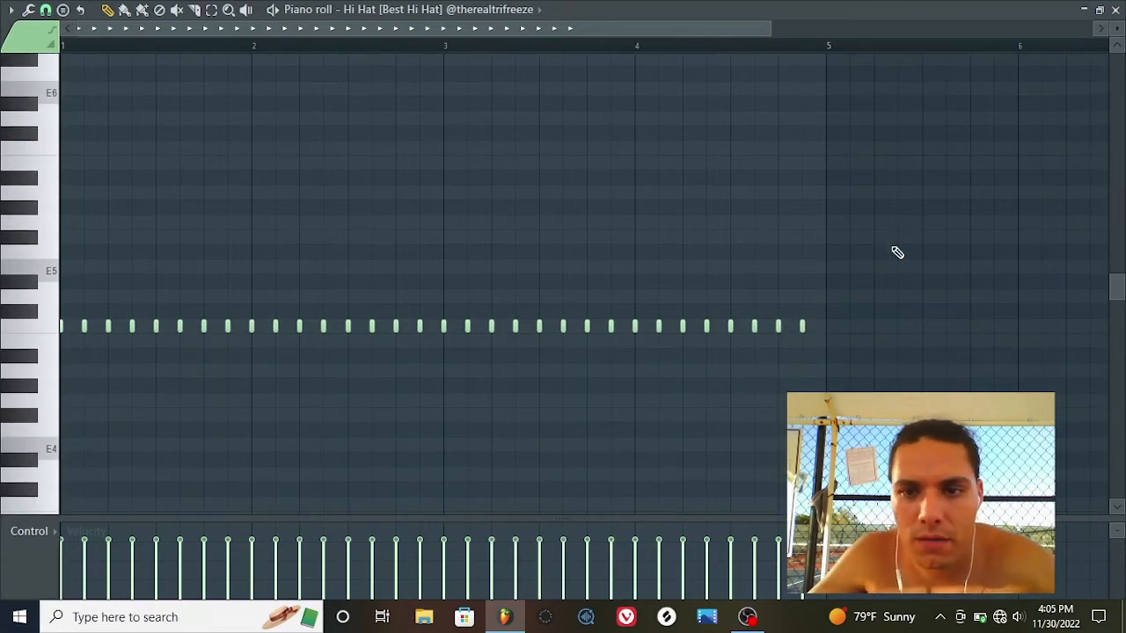
{"action": "left_click_drag", "start_coordinate": [890, 246], "coordinate": [249, 389]}
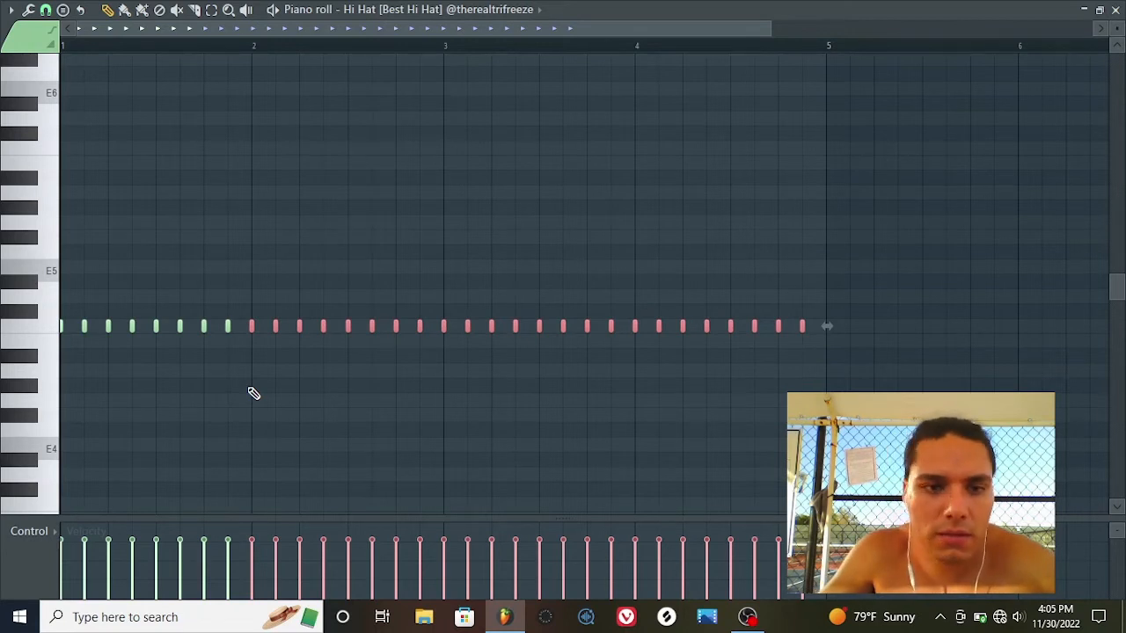
{"action": "key", "text": "Delete"}
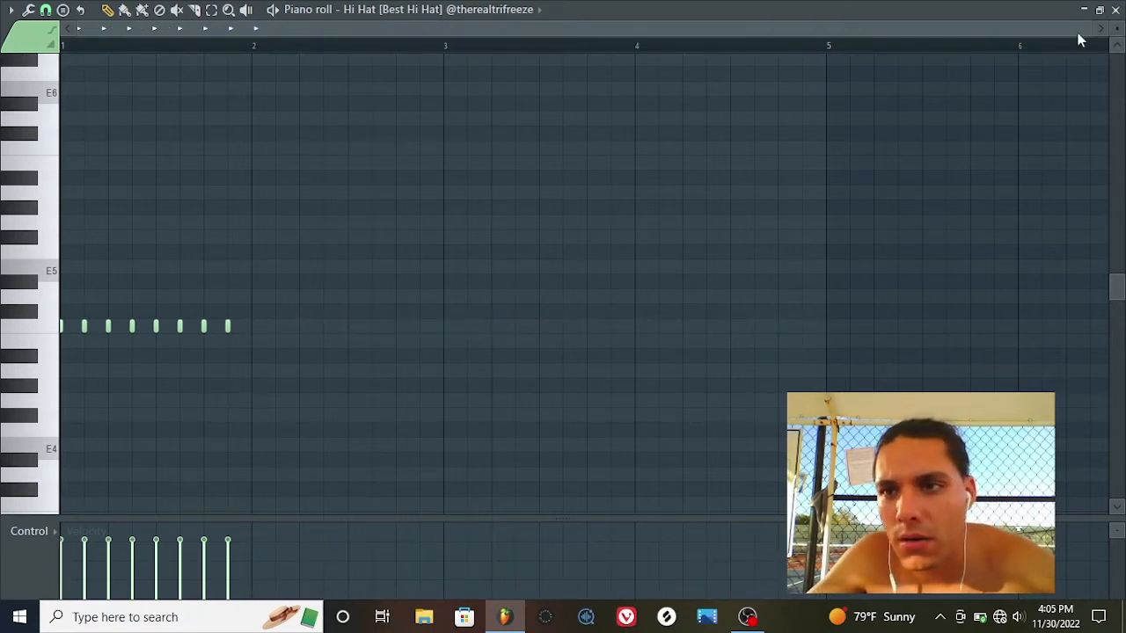
Select the second, fourth, sixth and eighth hi-hat notes in bar 1 and lower their velocities by slightly different amounts.
{"action": "left_click_drag", "start_coordinate": [1089, 31], "coordinate": [655, 41]}
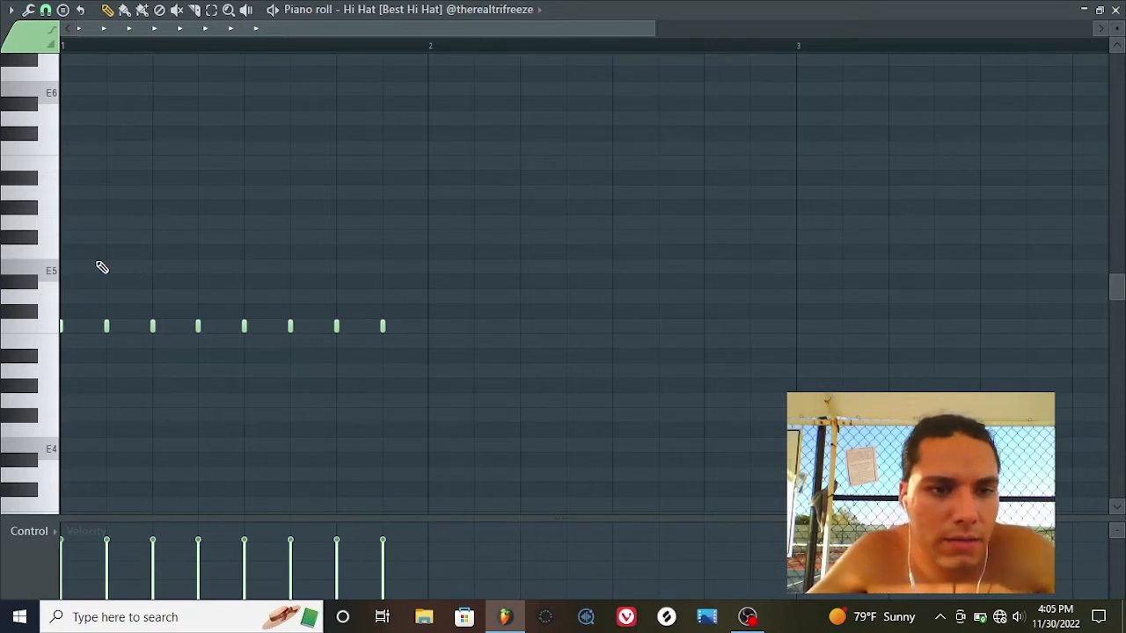
{"action": "left_click_drag", "start_coordinate": [95, 259], "coordinate": [128, 361]}
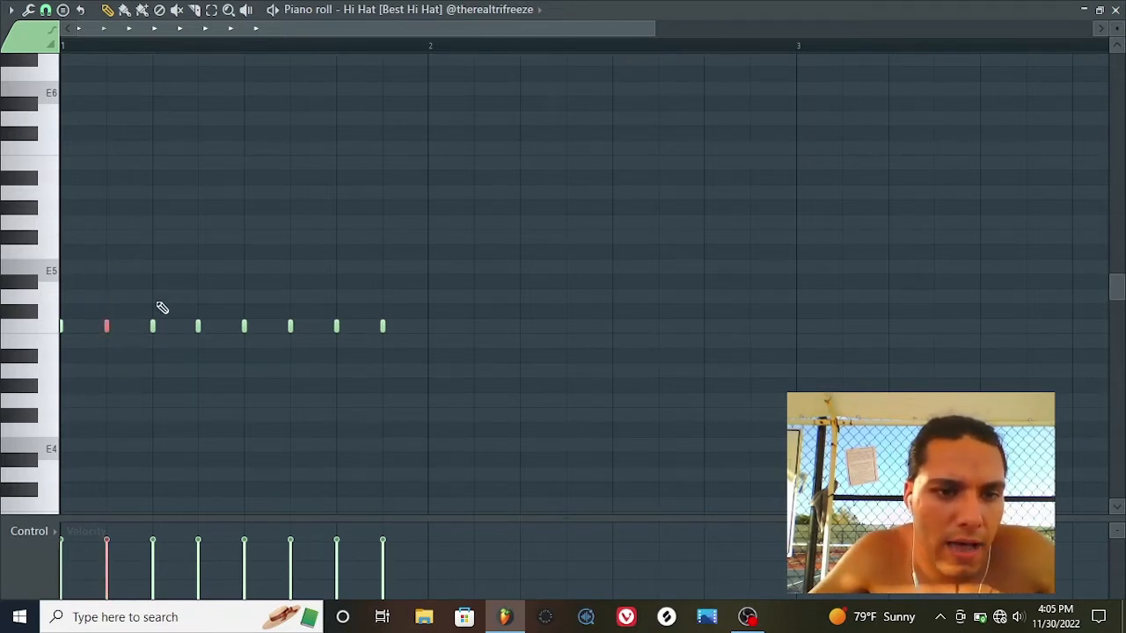
{"action": "left_click_drag", "start_coordinate": [176, 274], "coordinate": [228, 353]}
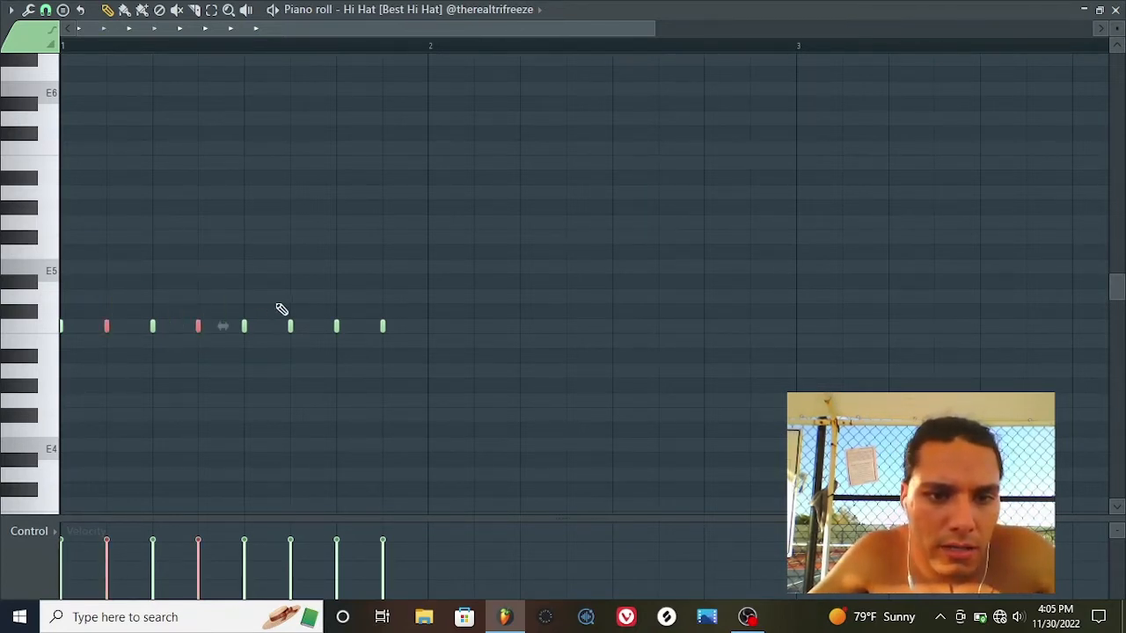
{"action": "left_click_drag", "start_coordinate": [273, 290], "coordinate": [318, 346]}
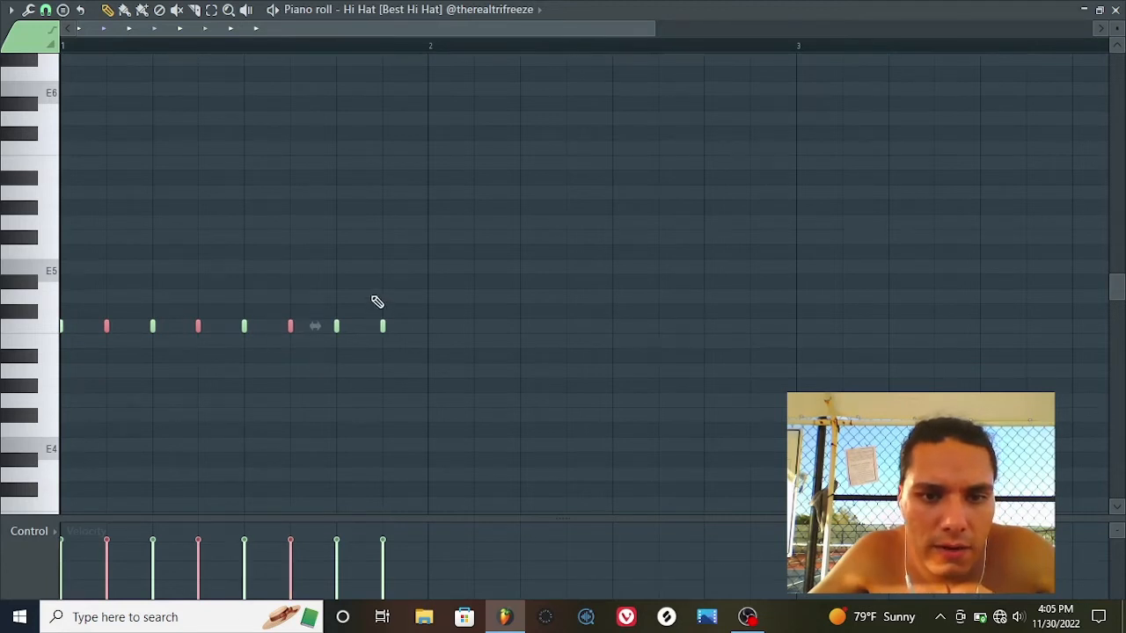
{"action": "left_click_drag", "start_coordinate": [373, 298], "coordinate": [414, 357]}
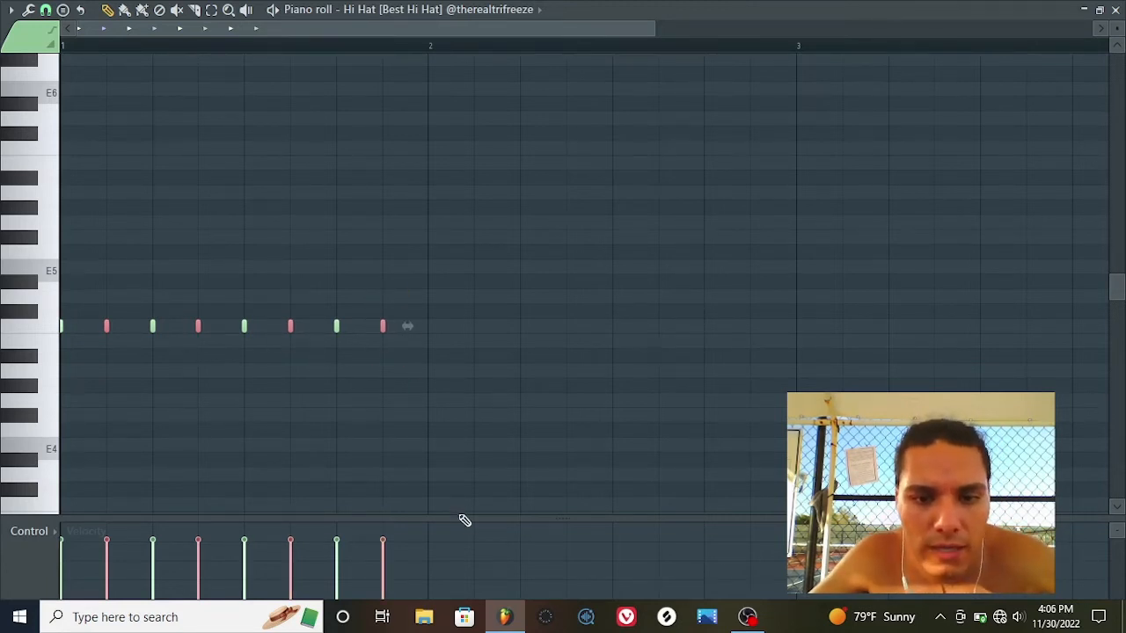
{"action": "left_click_drag", "start_coordinate": [460, 517], "coordinate": [523, 232]}
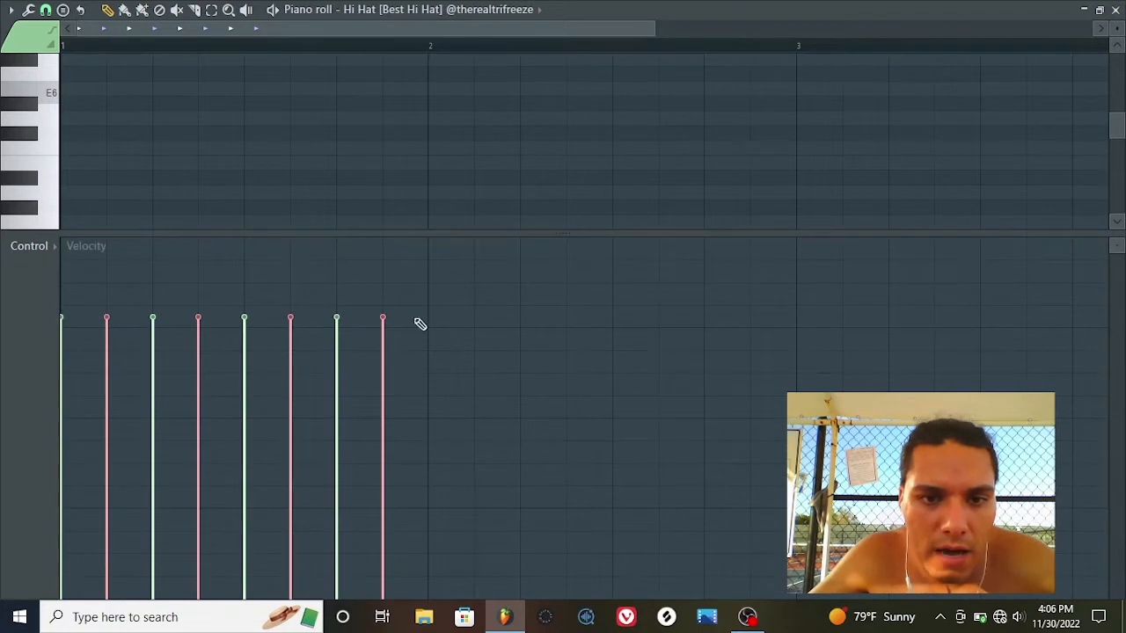
{"action": "left_click_drag", "start_coordinate": [397, 347], "coordinate": [394, 351]}
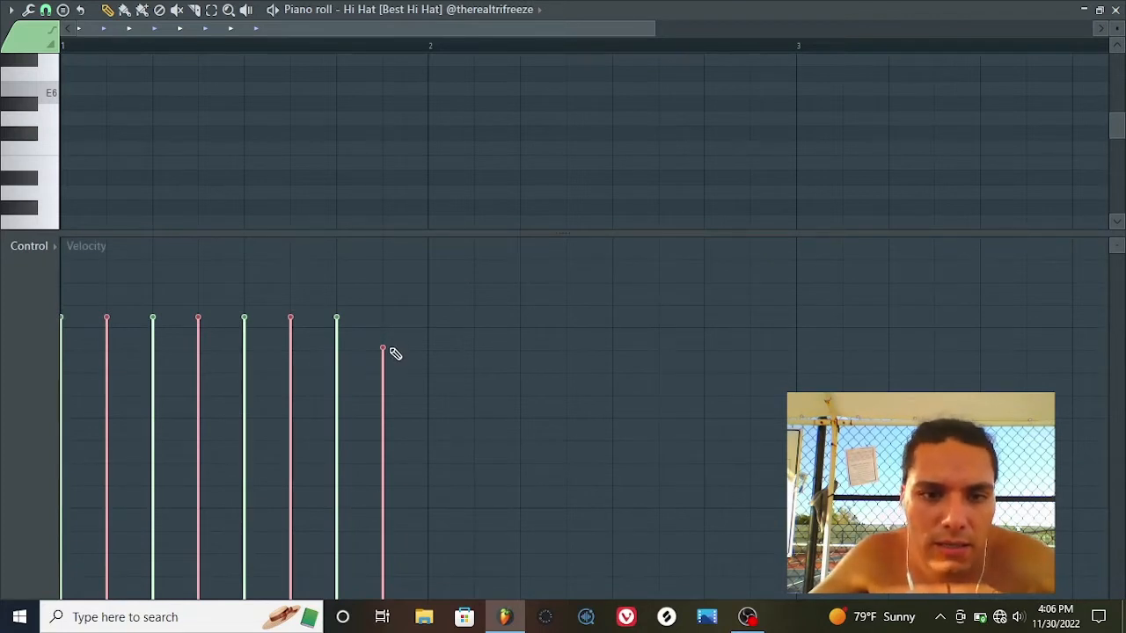
{"action": "left_click", "coordinate": [308, 348]}
{"action": "left_click", "coordinate": [224, 350]}
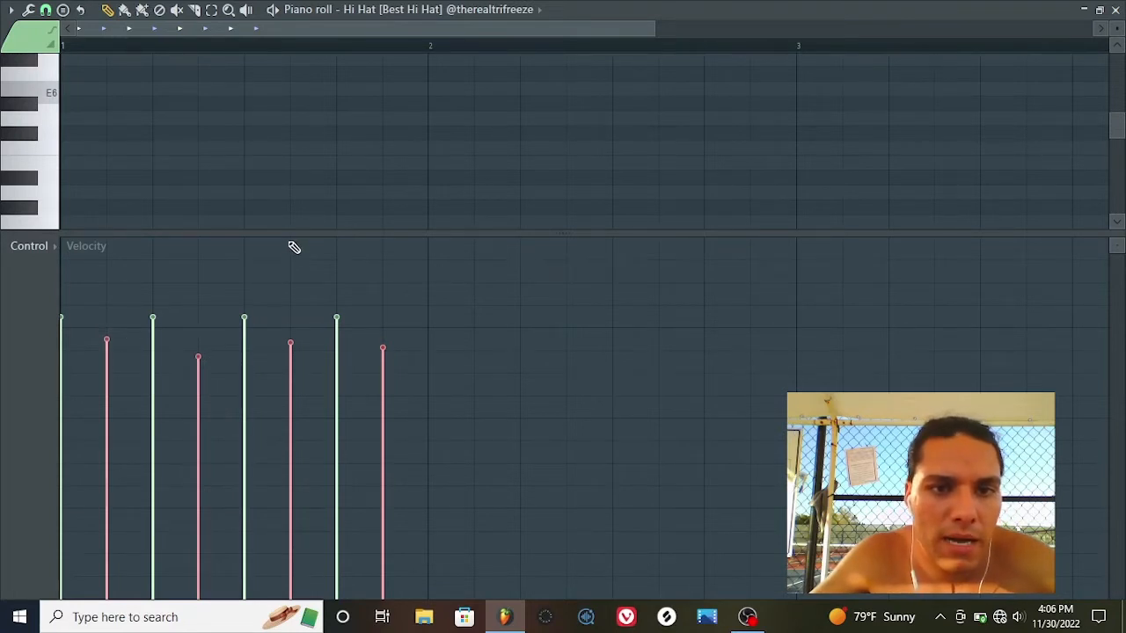
Select the first, third, fifth and seventh hi-hat notes, vary their velocities slightly and play the pattern.
{"action": "left_click_drag", "start_coordinate": [299, 235], "coordinate": [313, 390]}
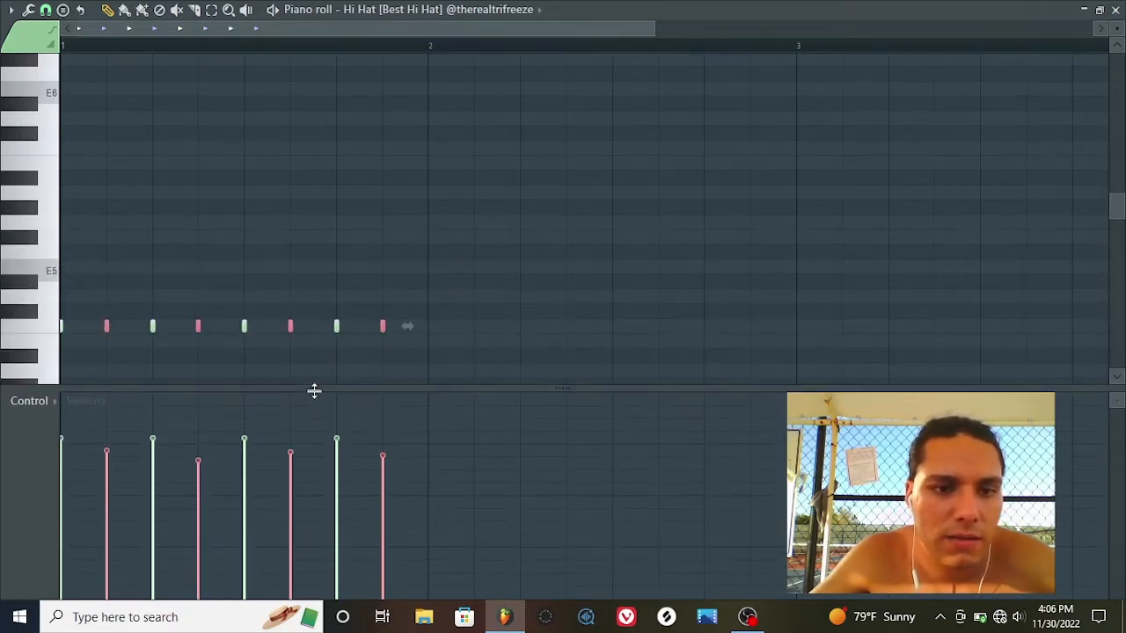
{"action": "left_click_drag", "start_coordinate": [79, 301], "coordinate": [61, 384]}
{"action": "left_click_drag", "start_coordinate": [94, 304], "coordinate": [53, 358]}
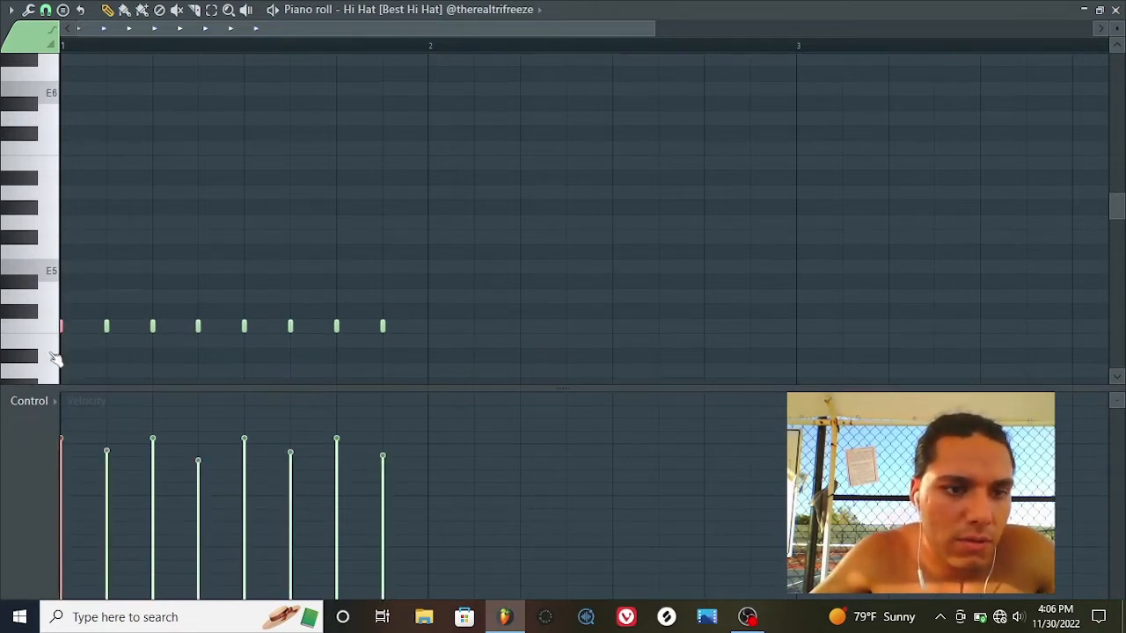
{"action": "left_click_drag", "start_coordinate": [134, 296], "coordinate": [181, 340]}
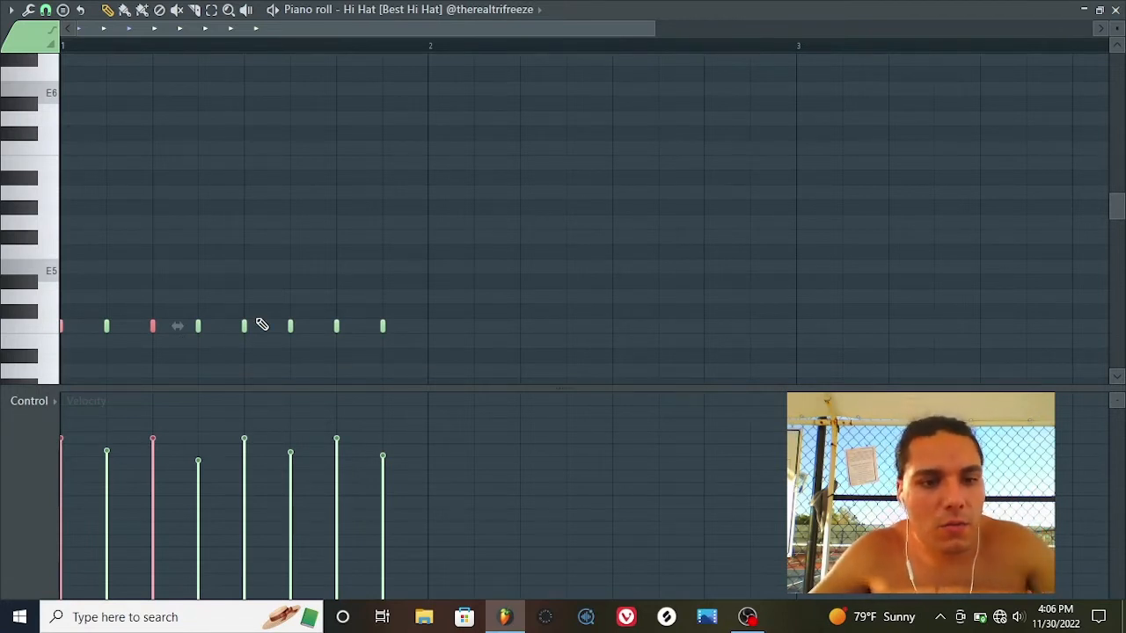
{"action": "left_click_drag", "start_coordinate": [228, 293], "coordinate": [288, 355]}
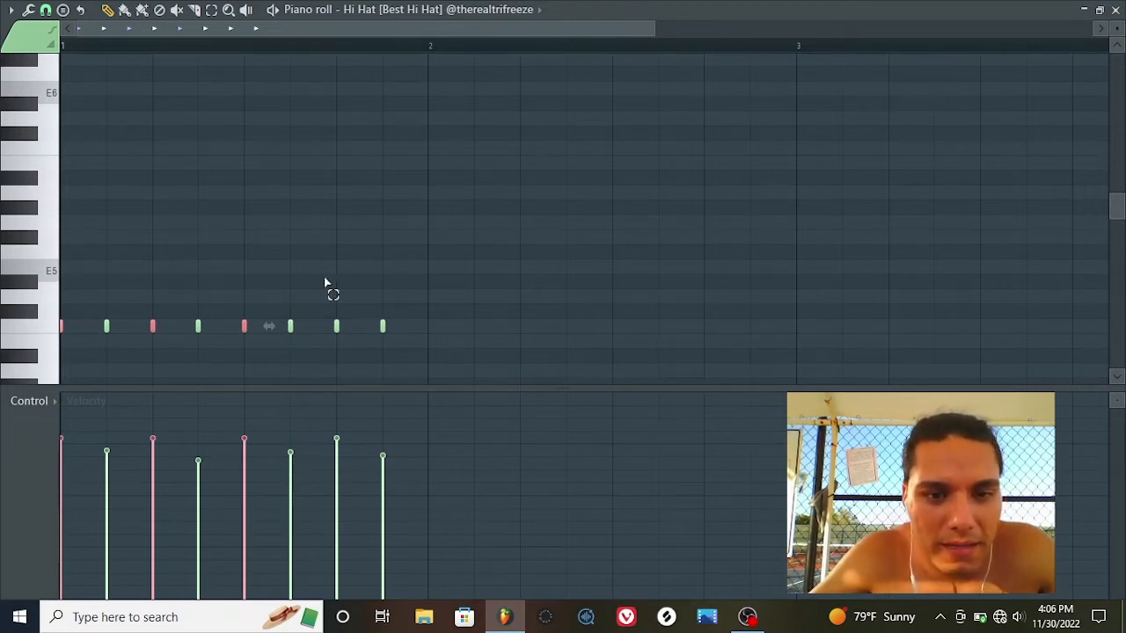
{"action": "left_click_drag", "start_coordinate": [323, 275], "coordinate": [368, 352]}
{"action": "left_click_drag", "start_coordinate": [391, 388], "coordinate": [427, 263]}
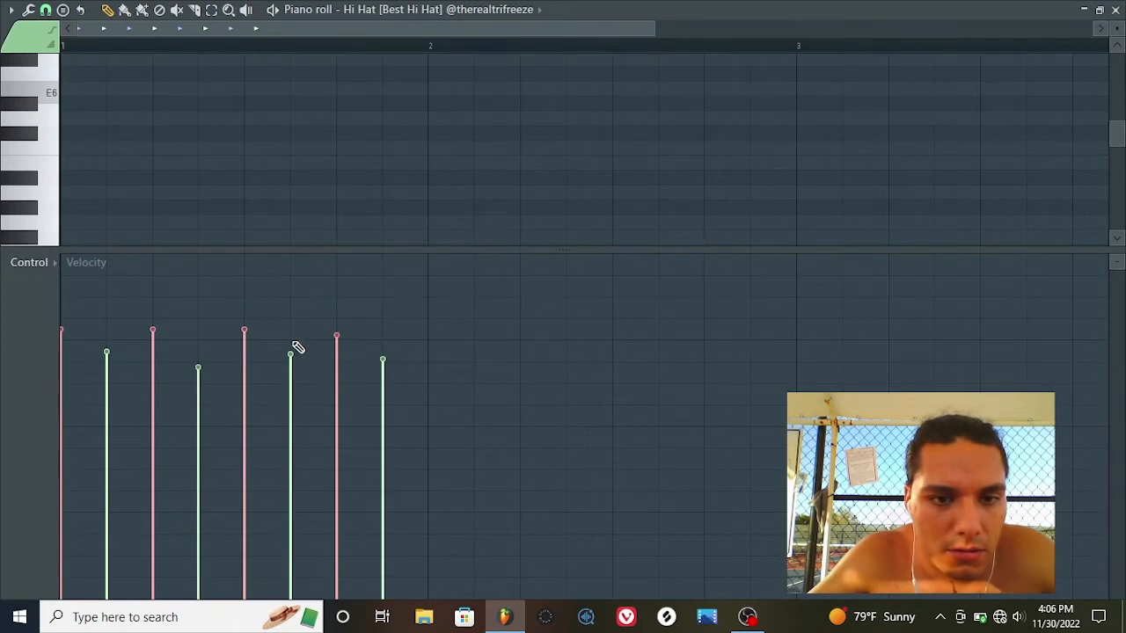
{"action": "left_click", "coordinate": [176, 338]}
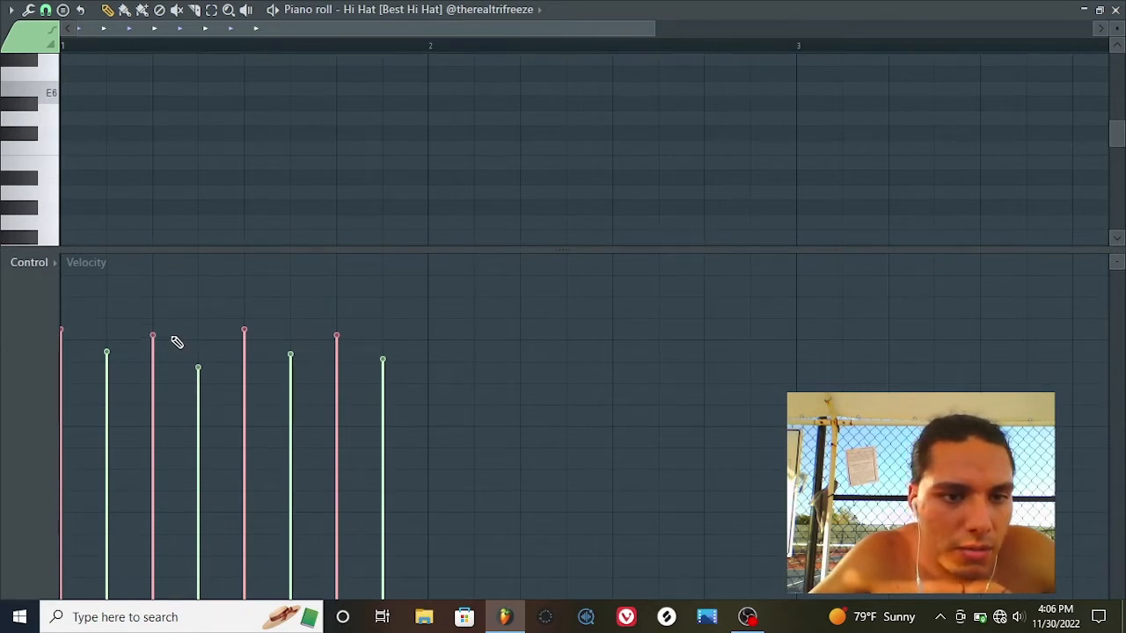
{"action": "key", "text": "space"}
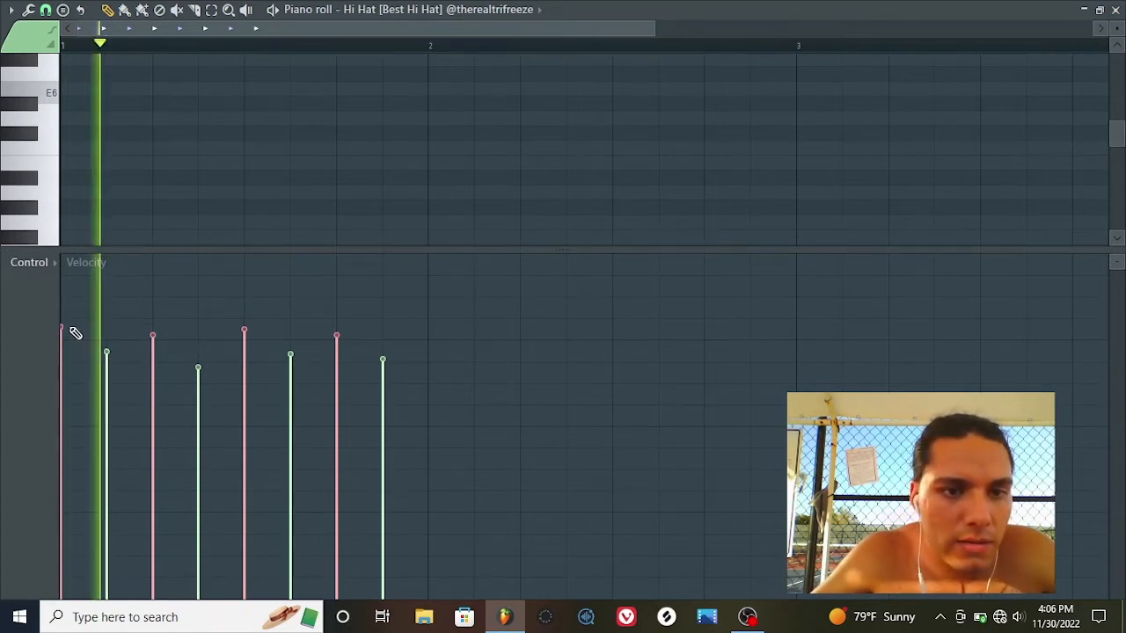
{"action": "key", "text": "space"}
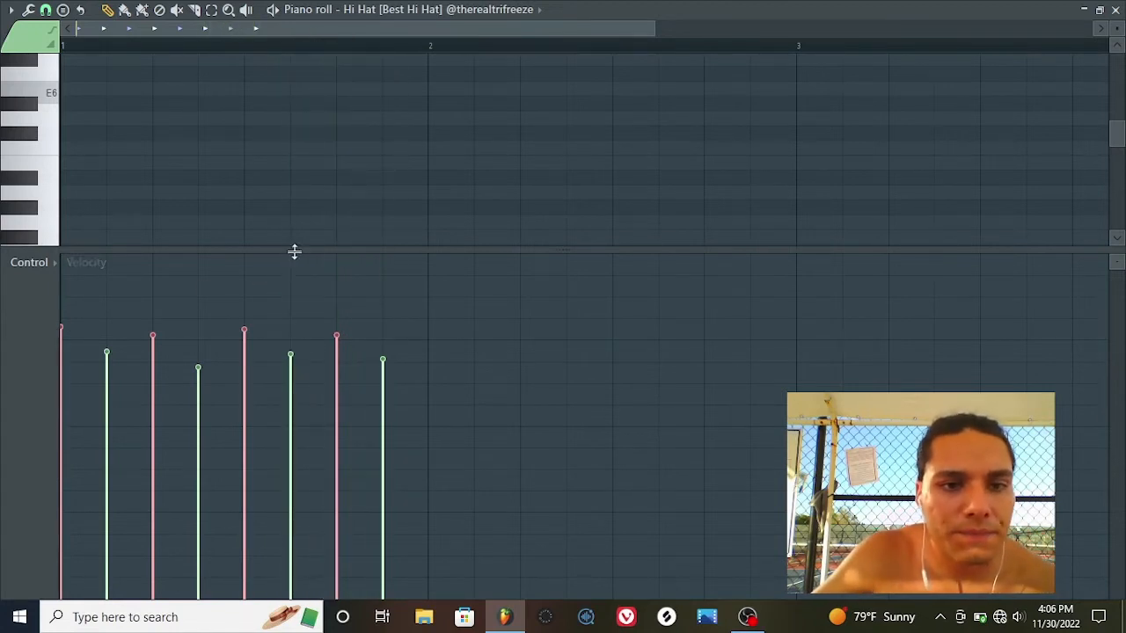
Randomize the pan and velocity levels of all bar 1 hi-hat notes with the bipolar option, and play the result.
{"action": "left_click_drag", "start_coordinate": [293, 252], "coordinate": [286, 452]}
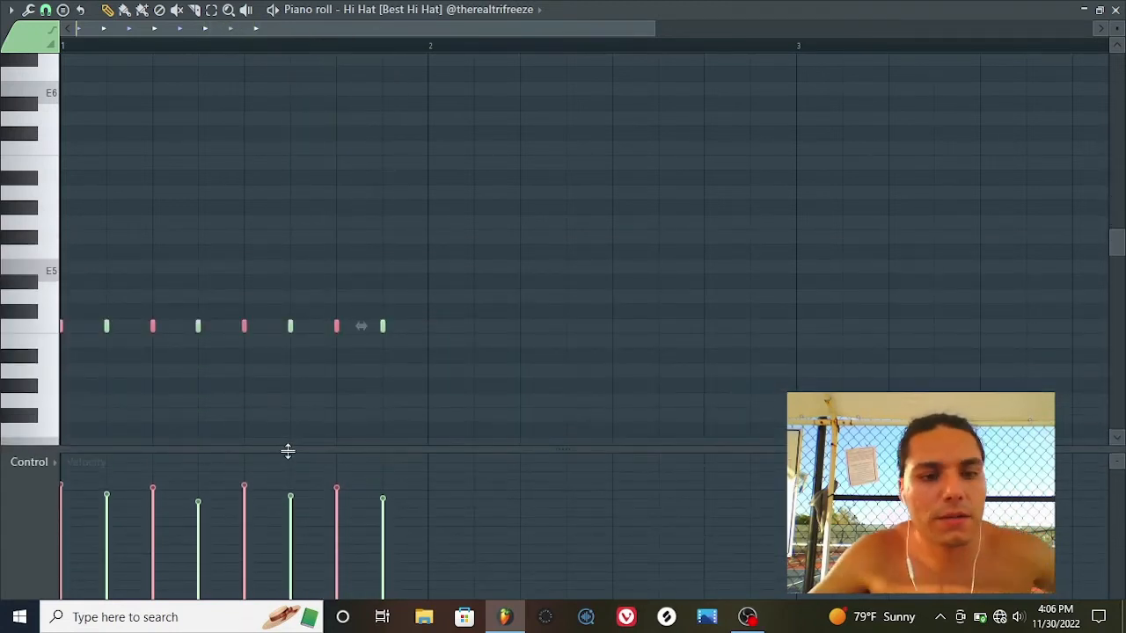
{"action": "left_click", "coordinate": [35, 464]}
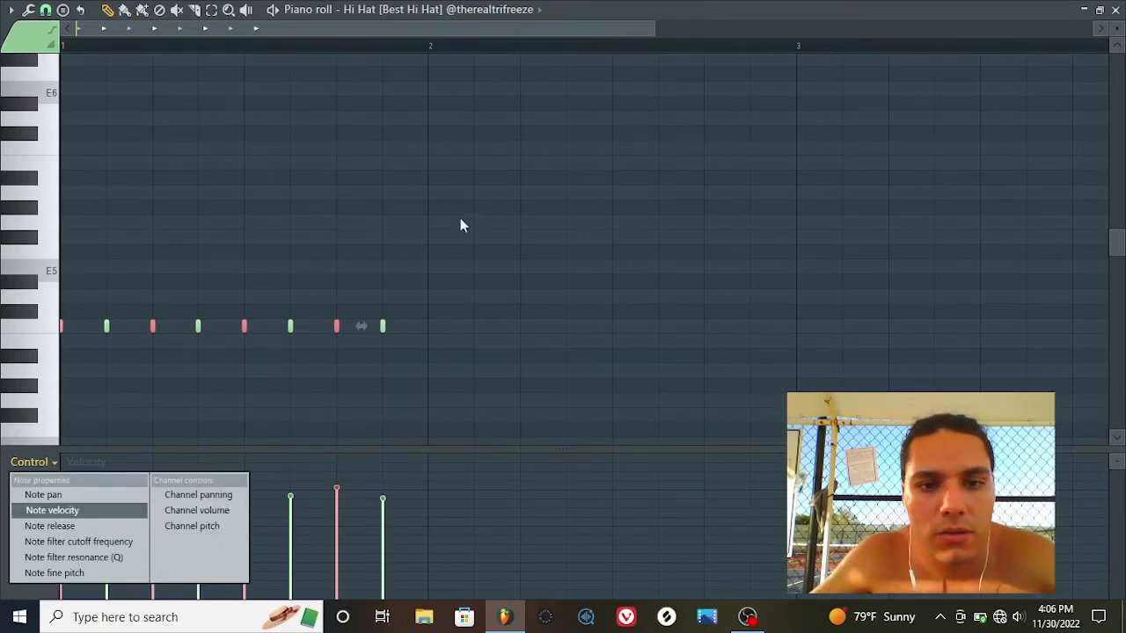
{"action": "left_click_drag", "start_coordinate": [425, 59], "coordinate": [46, 59]}
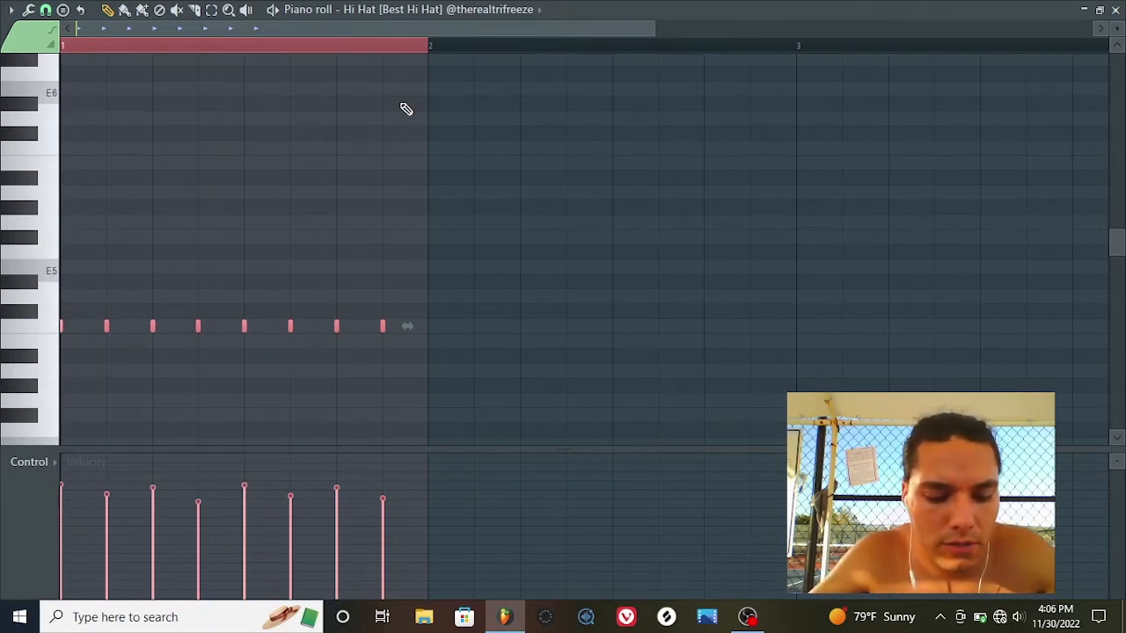
{"action": "key", "text": "alt+r"}
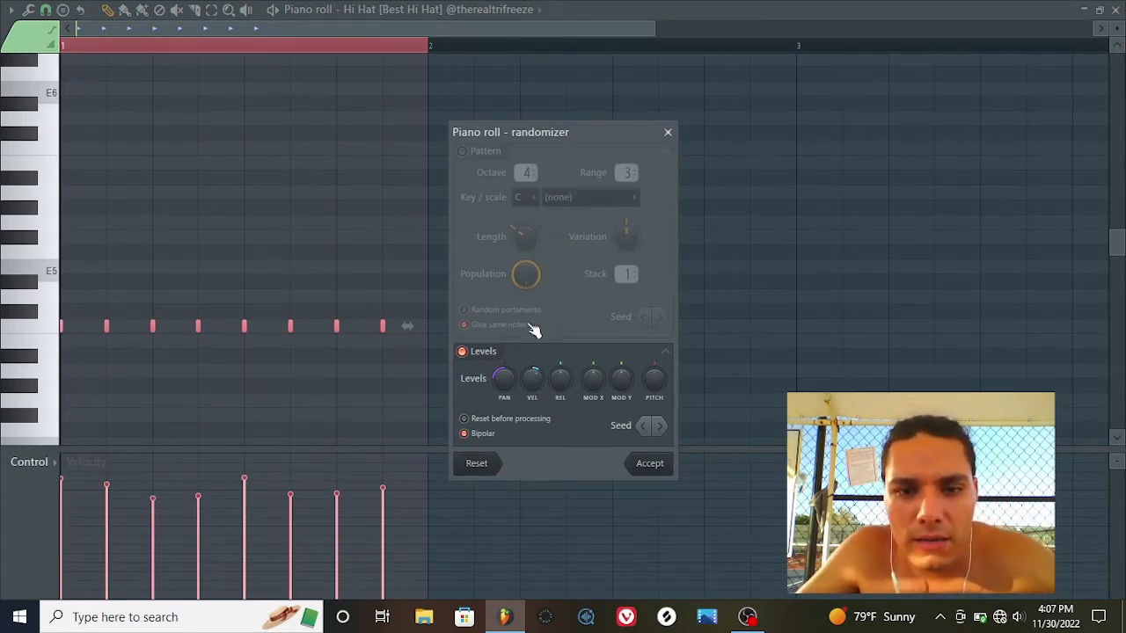
{"action": "left_click_drag", "start_coordinate": [532, 379], "coordinate": [532, 387]}
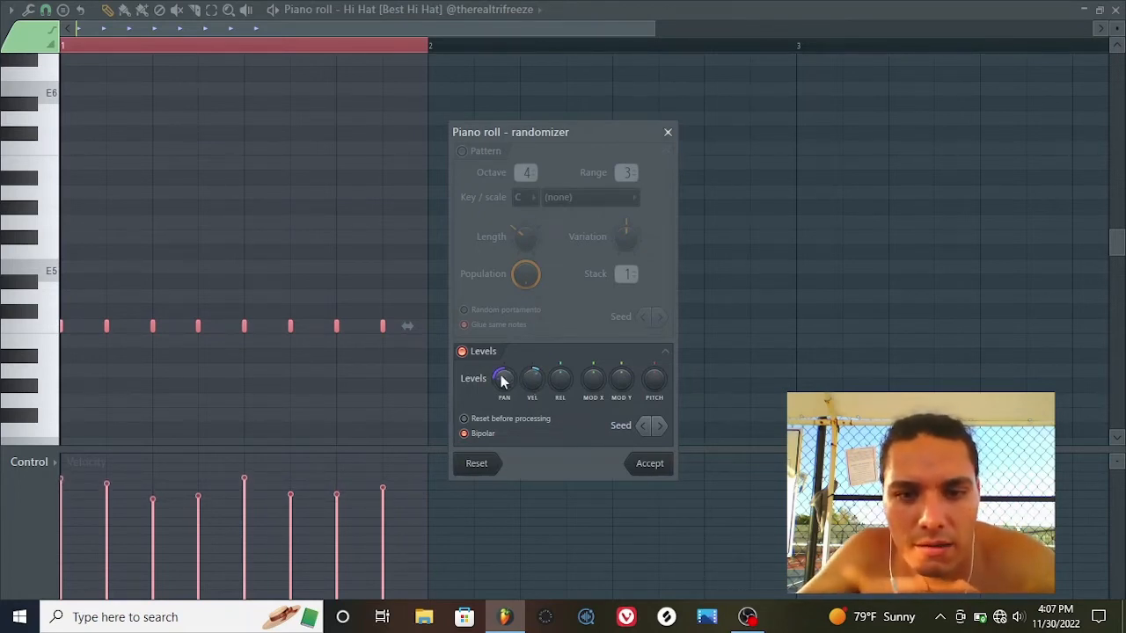
{"action": "left_click_drag", "start_coordinate": [502, 380], "coordinate": [502, 387]}
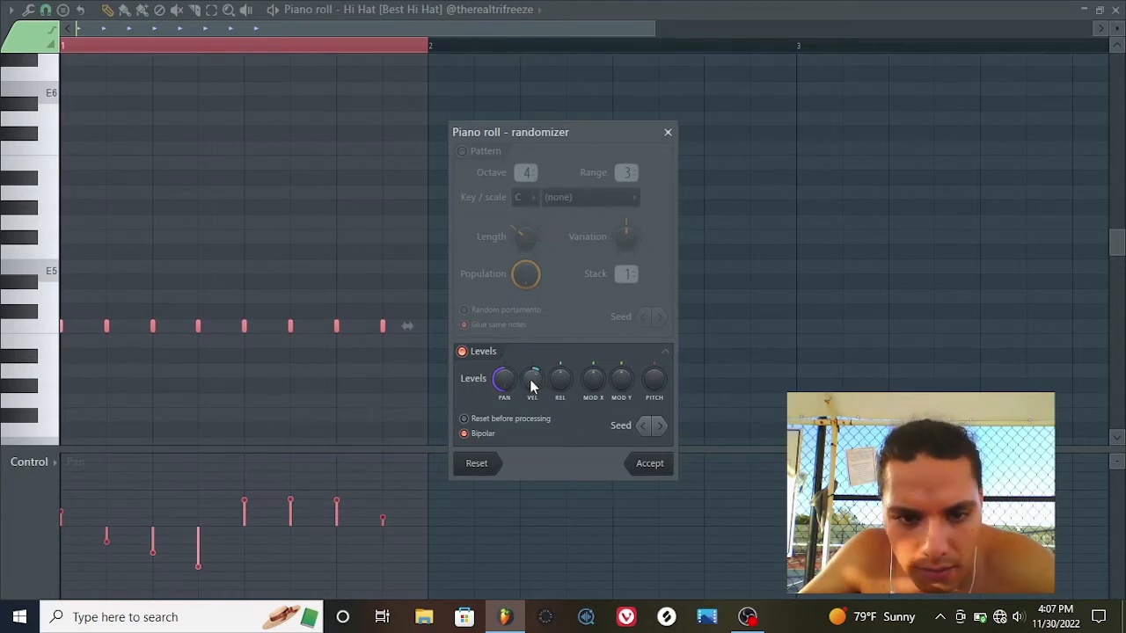
{"action": "mouse_move", "coordinate": [531, 385]}
{"action": "left_mouse_down"}
{"action": "mouse_move", "coordinate": [531, 355]}
{"action": "mouse_move", "coordinate": [532, 375]}
{"action": "left_mouse_up"}
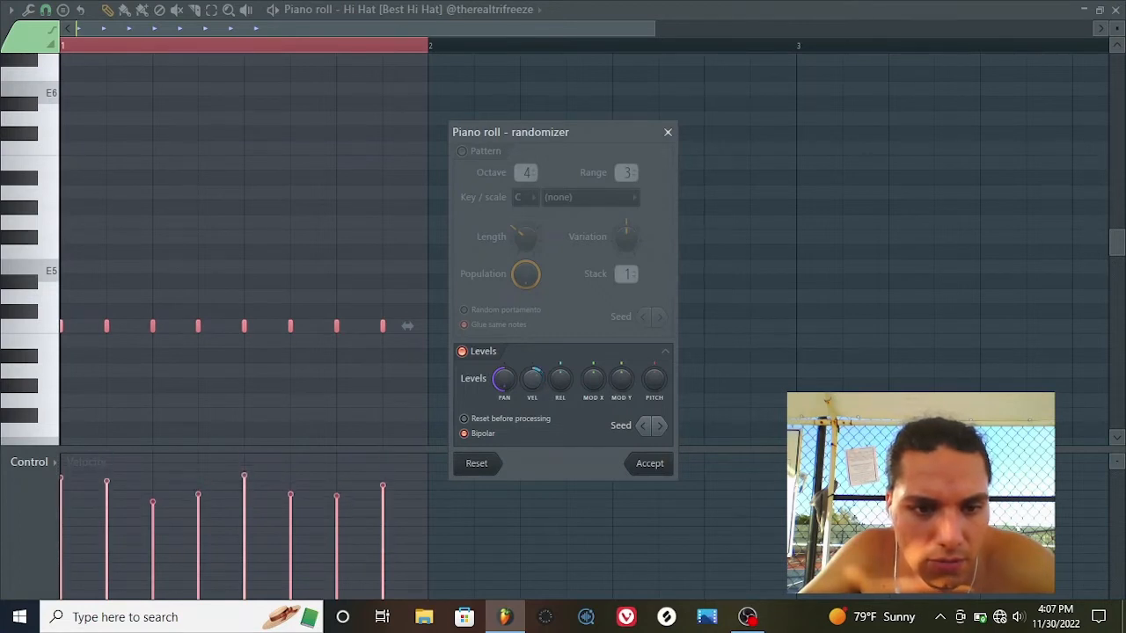
{"action": "left_click", "coordinate": [655, 466]}
{"action": "key", "text": "space"}
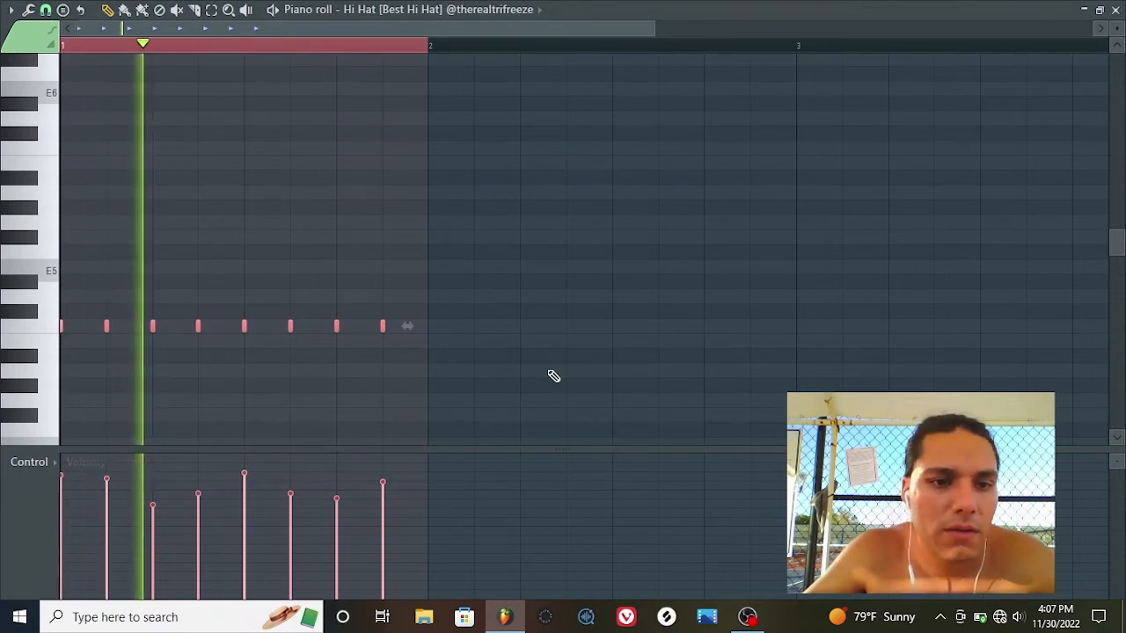
{"action": "key", "text": "space"}
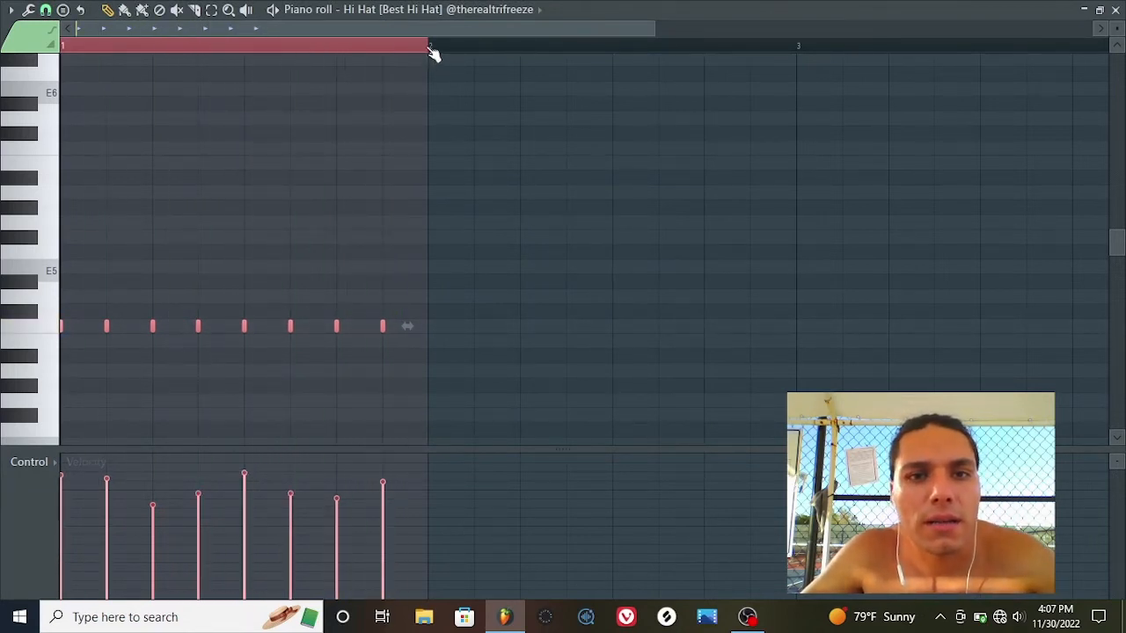
Duplicate the bar 1 hi-hats into bar 2 and add a one-beat G5 note on that bar's third beat.
{"action": "mouse_move", "coordinate": [427, 52]}
{"action": "left_mouse_down"}
{"action": "mouse_move", "coordinate": [394, 54]}
{"action": "mouse_move", "coordinate": [438, 51]}
{"action": "left_mouse_up"}
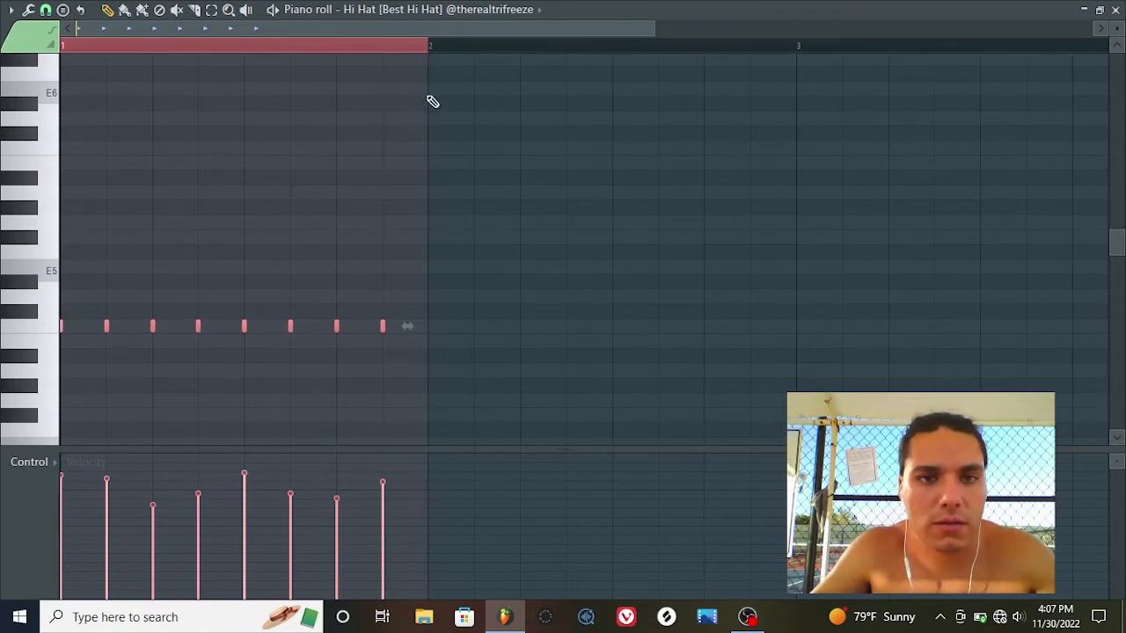
{"action": "key", "text": "ctrl+b"}
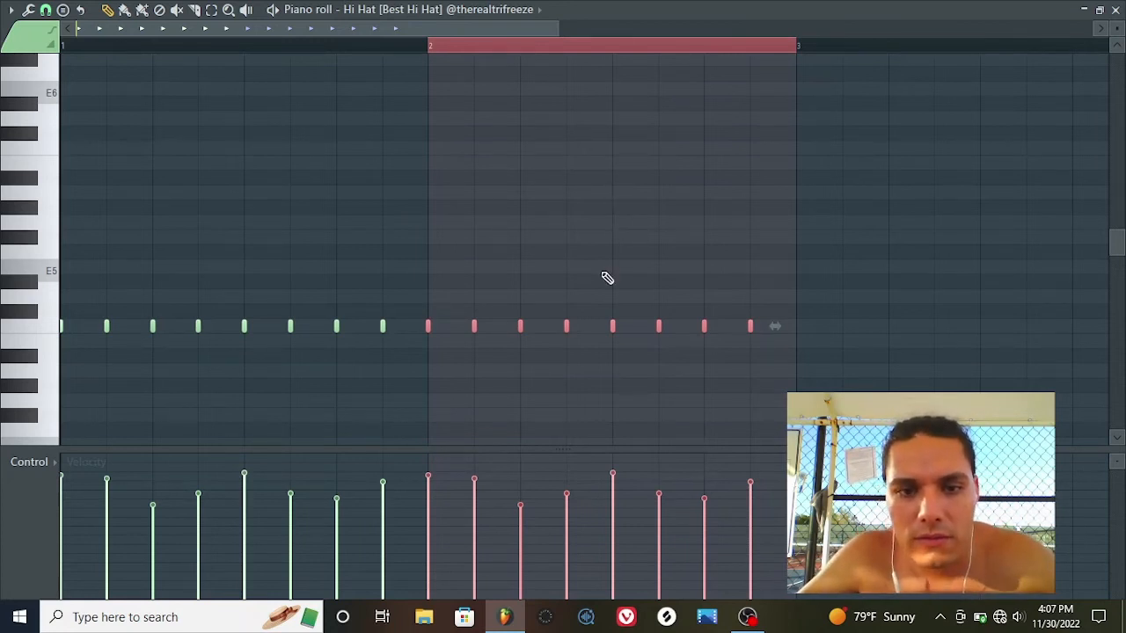
{"action": "left_click", "coordinate": [619, 223]}
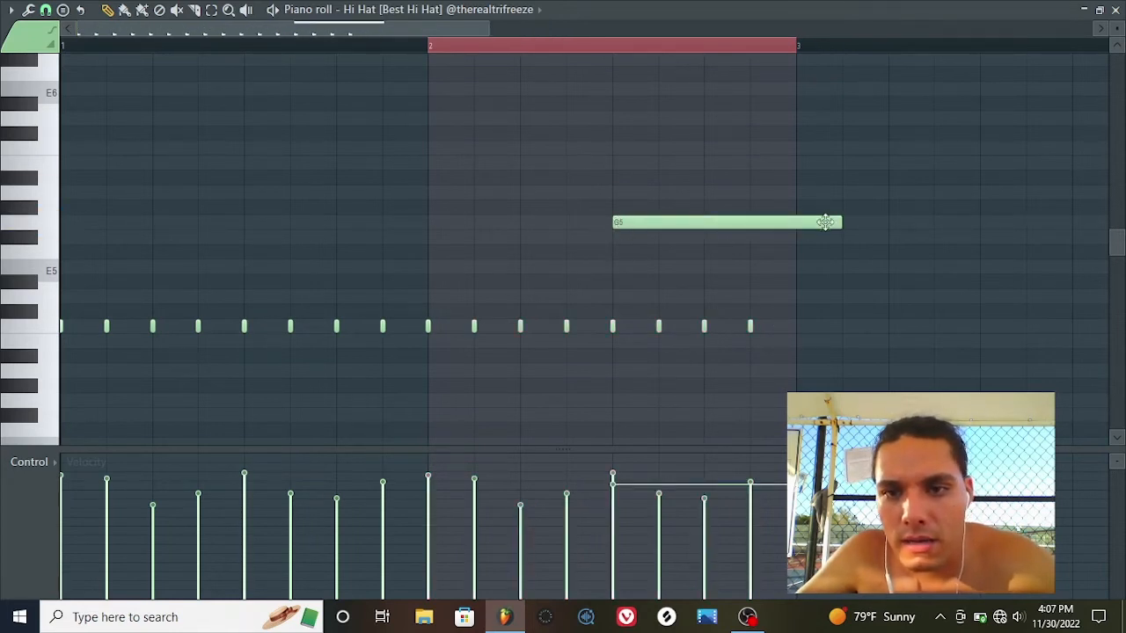
{"action": "left_click_drag", "start_coordinate": [825, 221], "coordinate": [709, 232]}
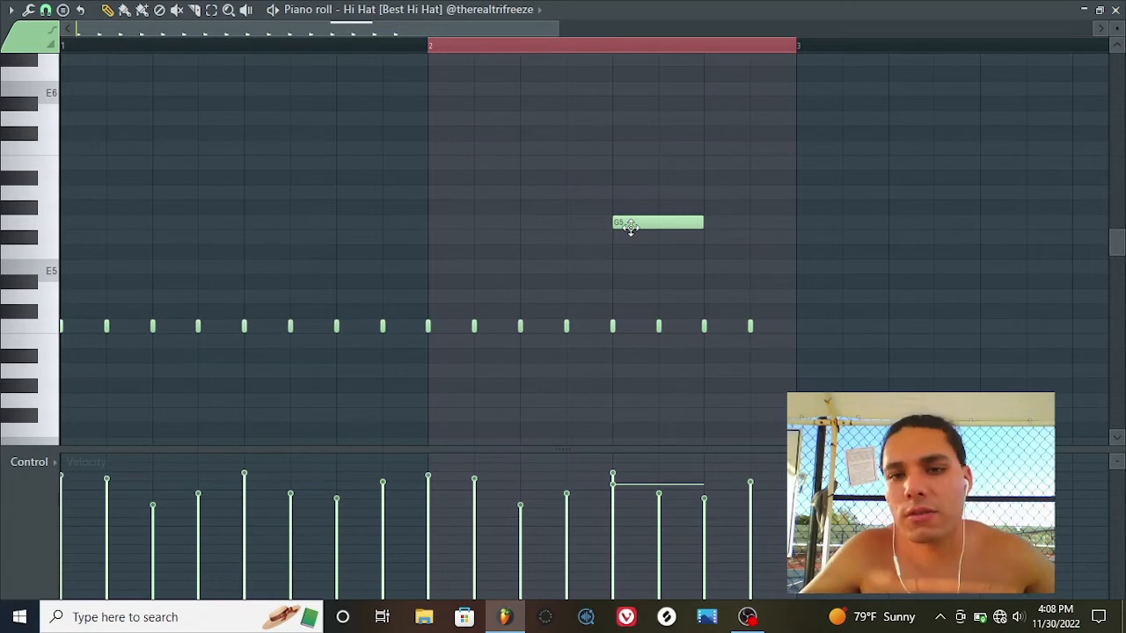
Chop the G5 note into a roll with a raised time multiplier, shorten the roll to half a beat and play it.
{"action": "left_click_drag", "start_coordinate": [637, 243], "coordinate": [669, 190]}
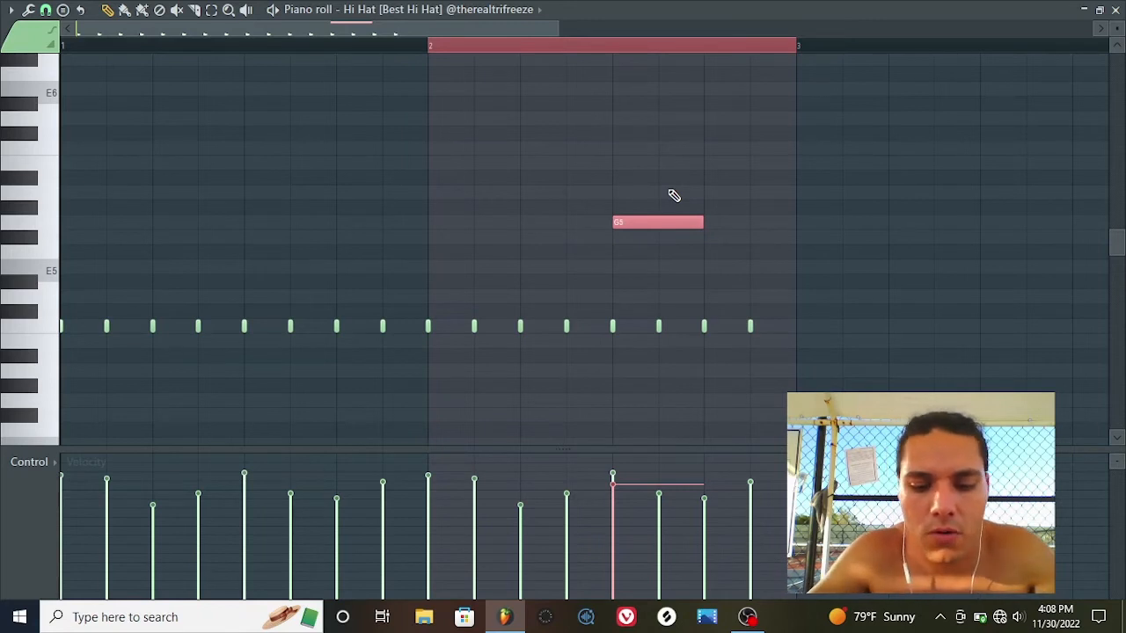
{"action": "key", "text": "alt+u"}
{"action": "left_click_drag", "start_coordinate": [627, 188], "coordinate": [421, 142]}
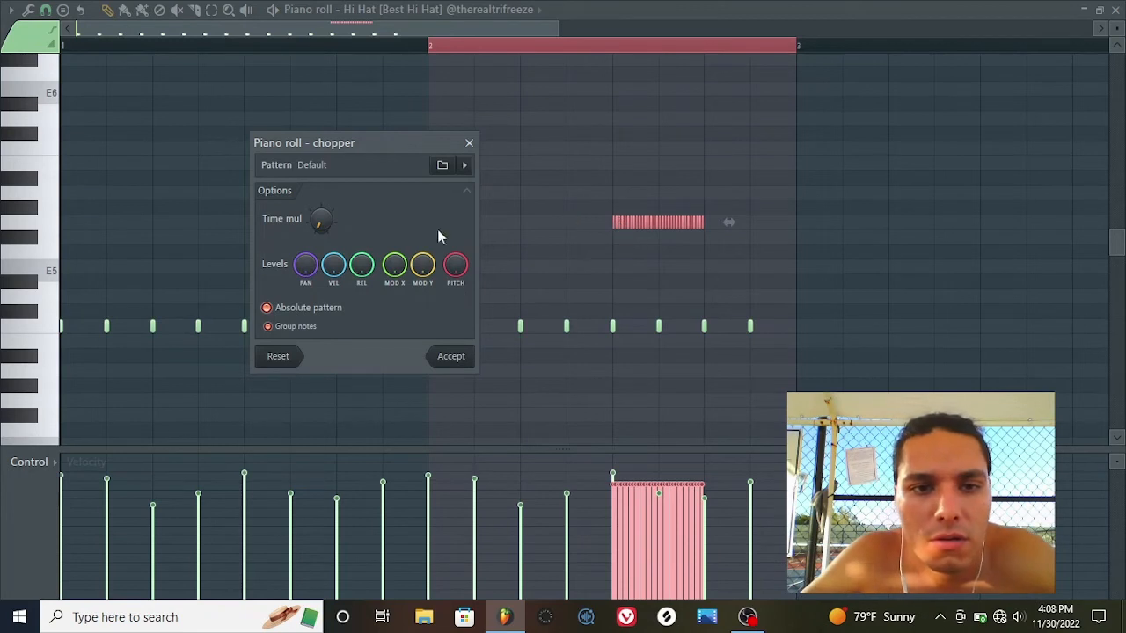
{"action": "left_click_drag", "start_coordinate": [321, 219], "coordinate": [320, 215]}
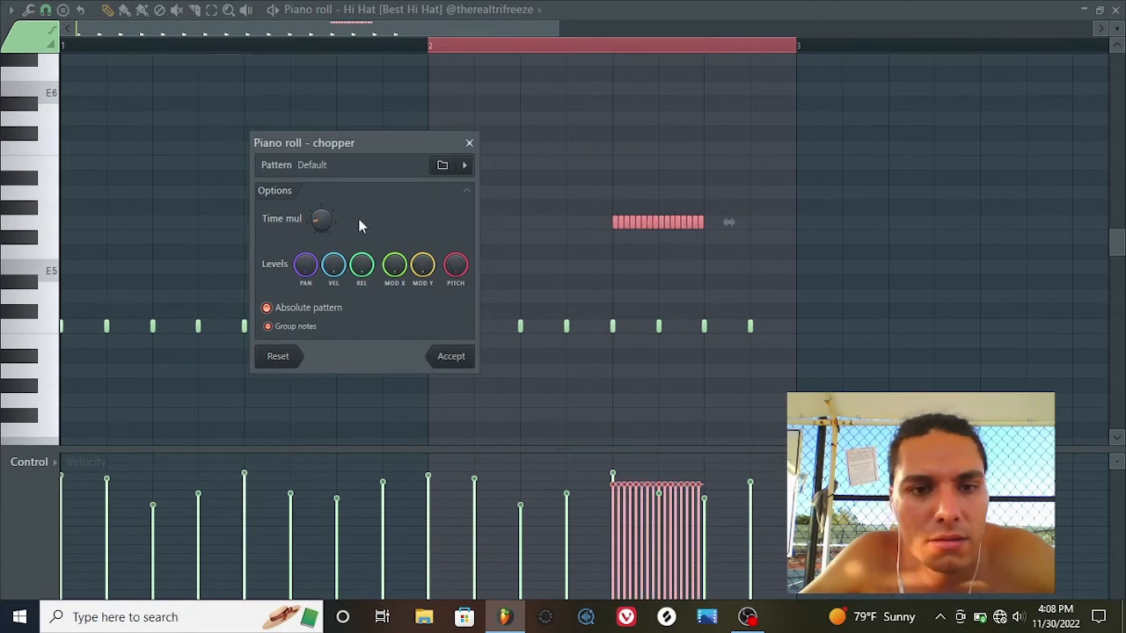
{"action": "left_click", "coordinate": [451, 356]}
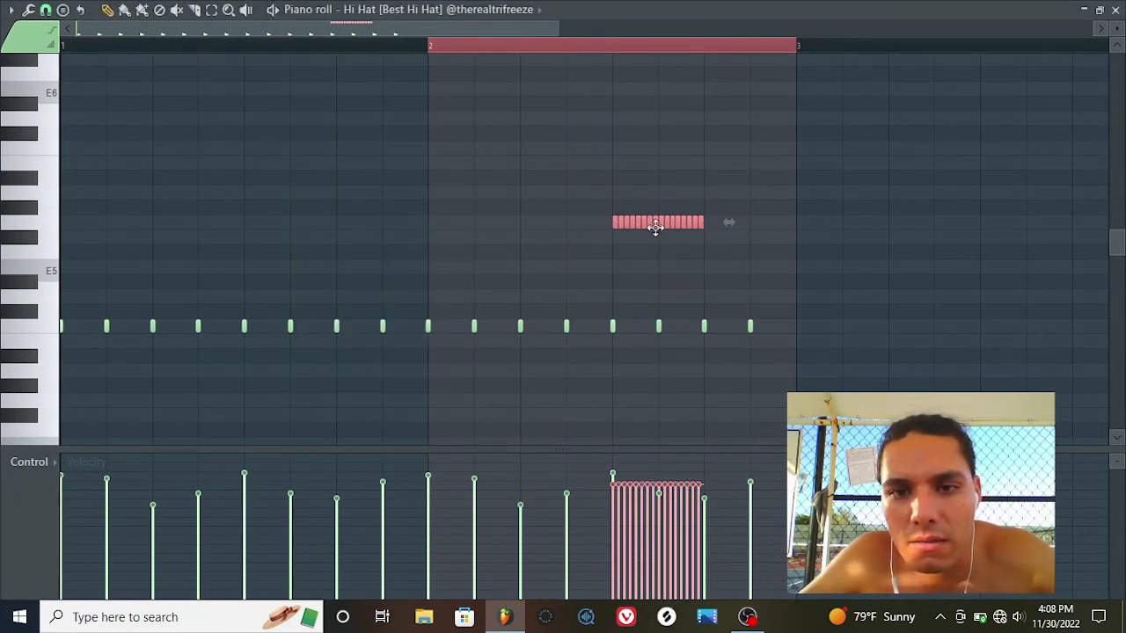
{"action": "left_click_drag", "start_coordinate": [702, 220], "coordinate": [664, 229]}
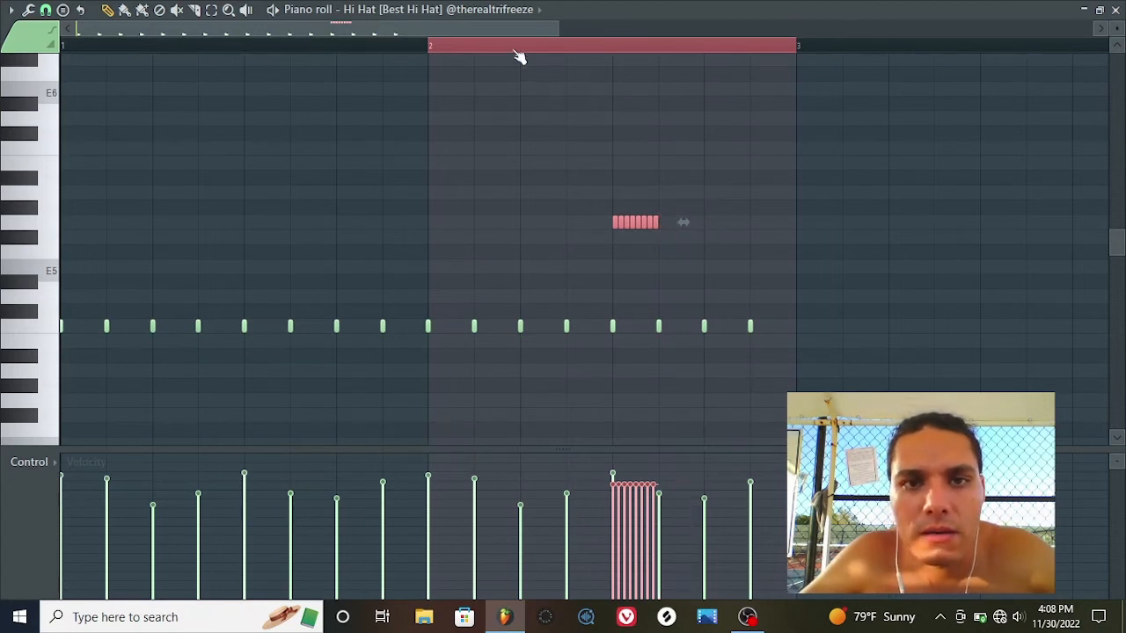
{"action": "key", "text": "space"}
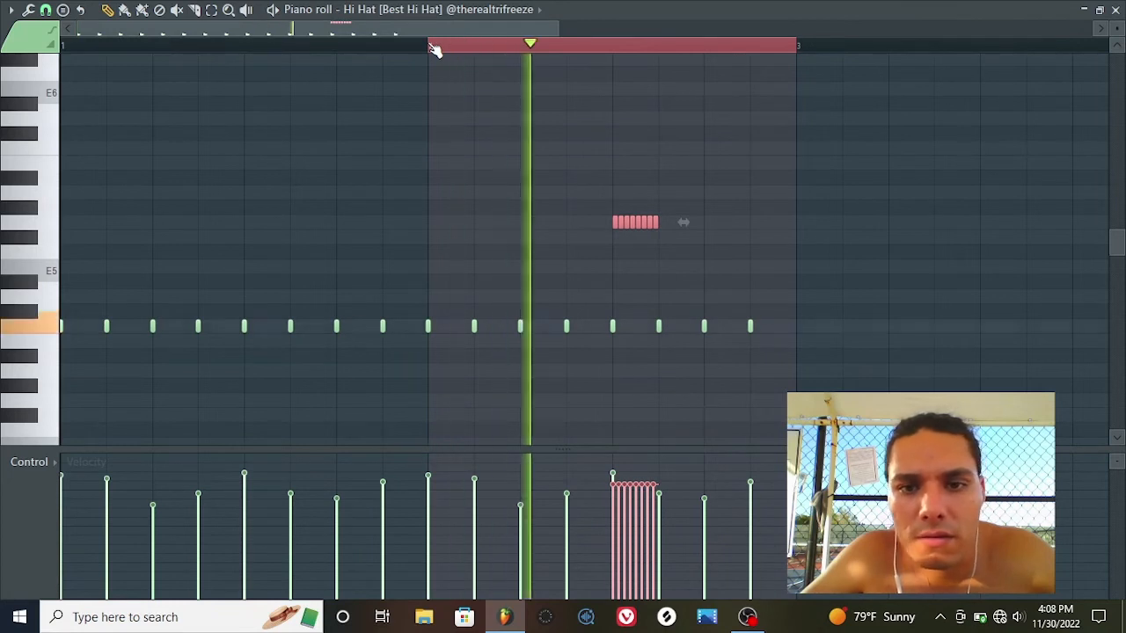
Enlarge the velocity lane, shape the bar 2 roll's velocities into a steep rising ramp, and play the result.
{"action": "key", "text": "space"}
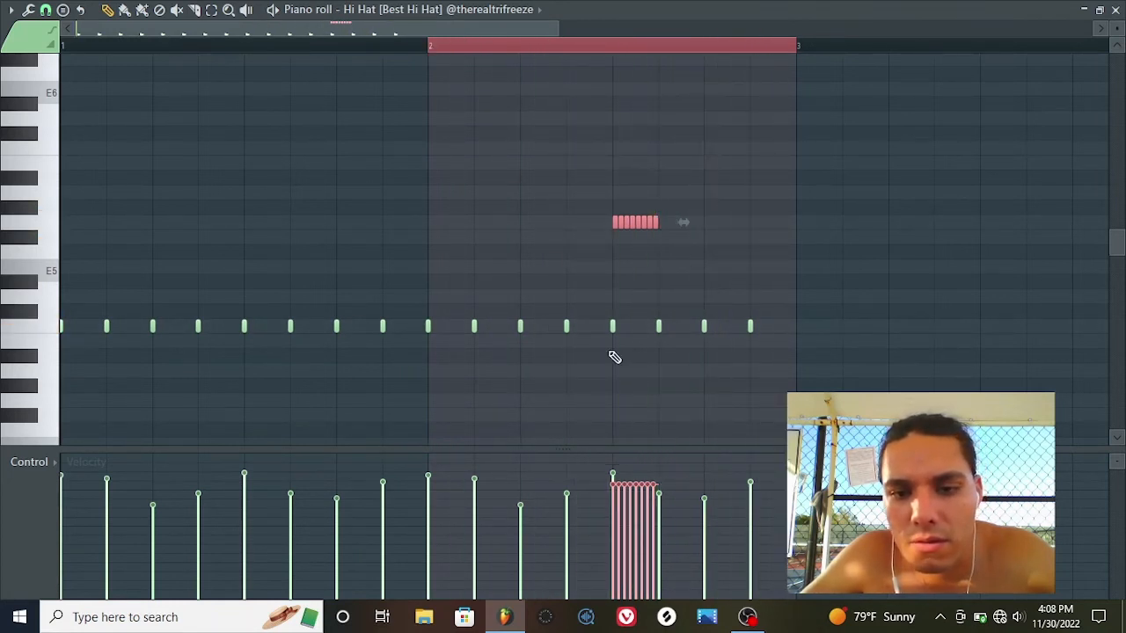
{"action": "left_click_drag", "start_coordinate": [636, 448], "coordinate": [685, 144]}
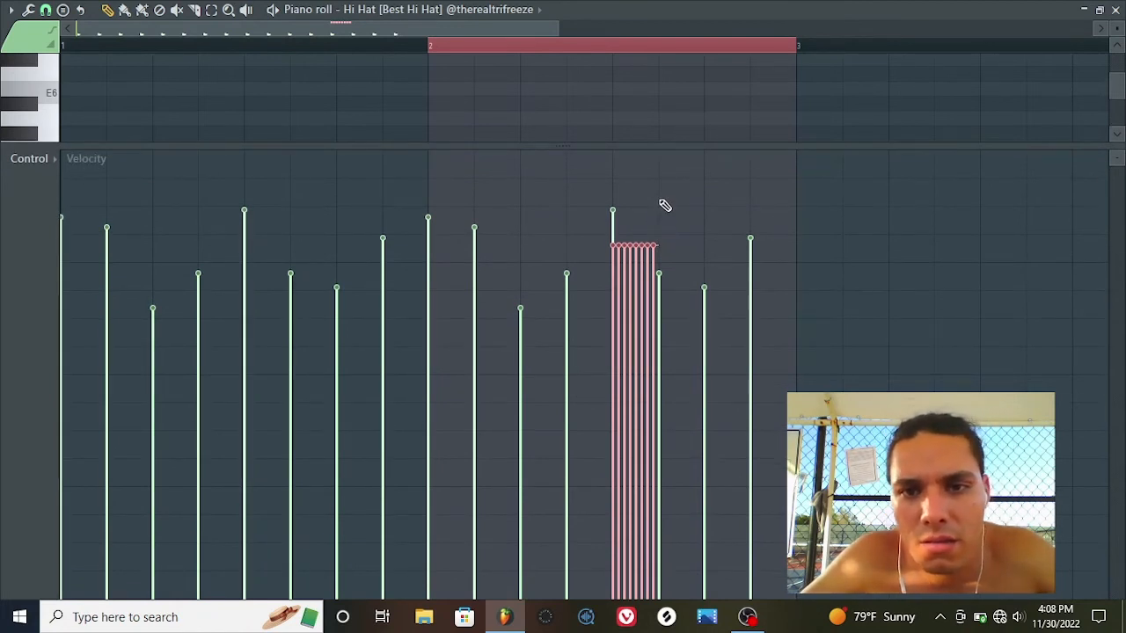
{"action": "left_click_drag", "start_coordinate": [655, 198], "coordinate": [613, 334]}
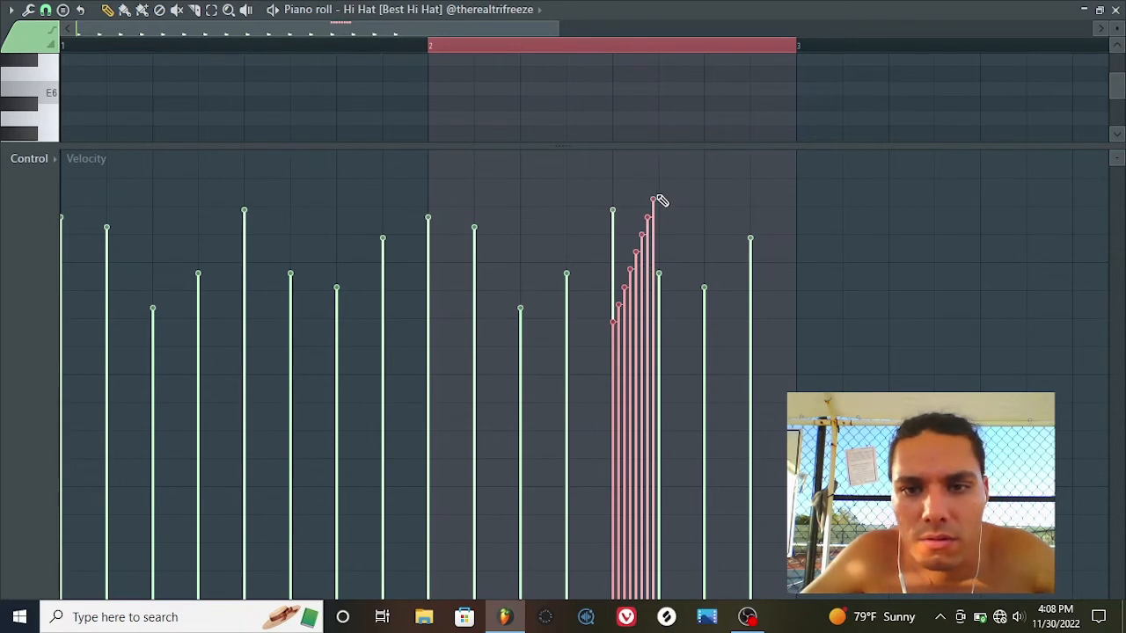
{"action": "left_click_drag", "start_coordinate": [661, 201], "coordinate": [610, 417]}
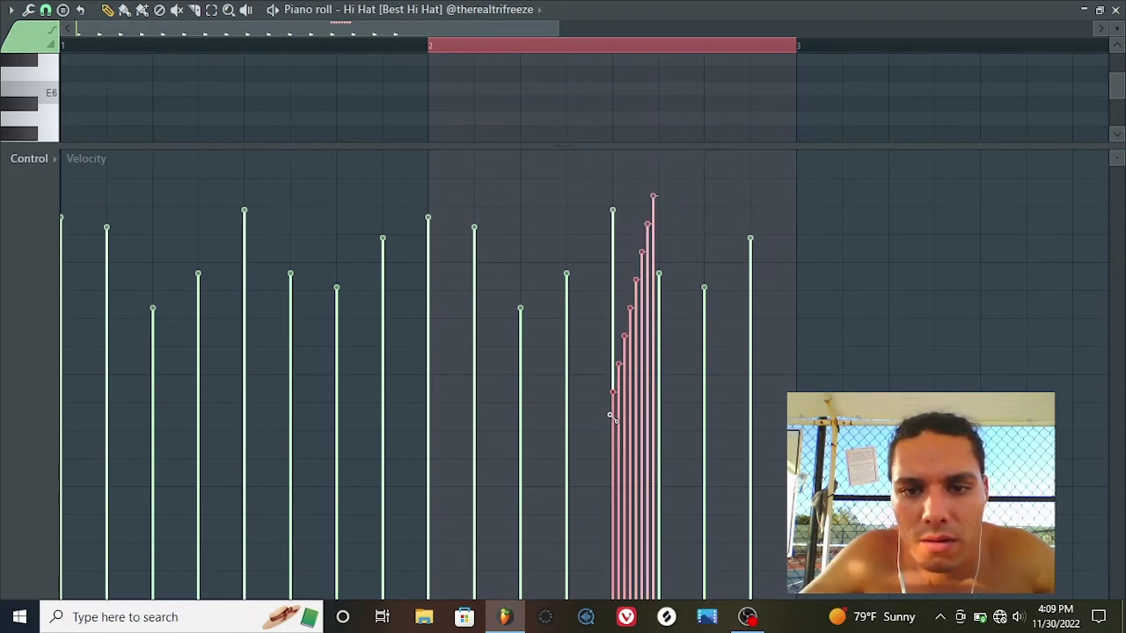
{"action": "key", "text": "space"}
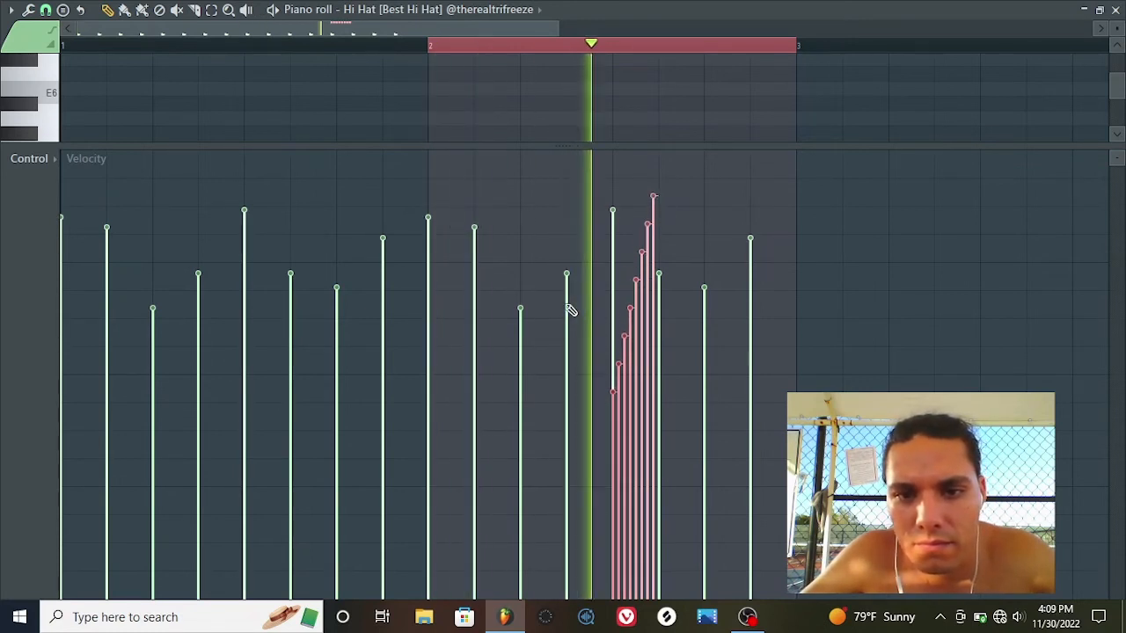
{"action": "key", "text": "space"}
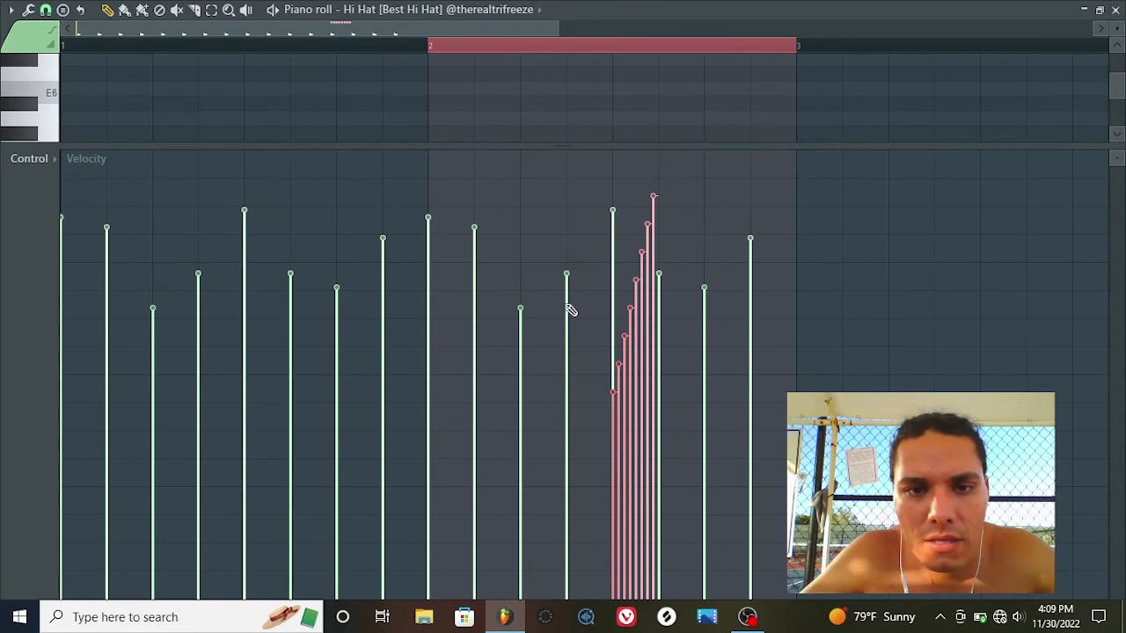
Show the note pan levels and pan the roll's first three notes right and its last five progressively further left.
{"action": "left_click", "coordinate": [51, 162]}
{"action": "left_click", "coordinate": [67, 193]}
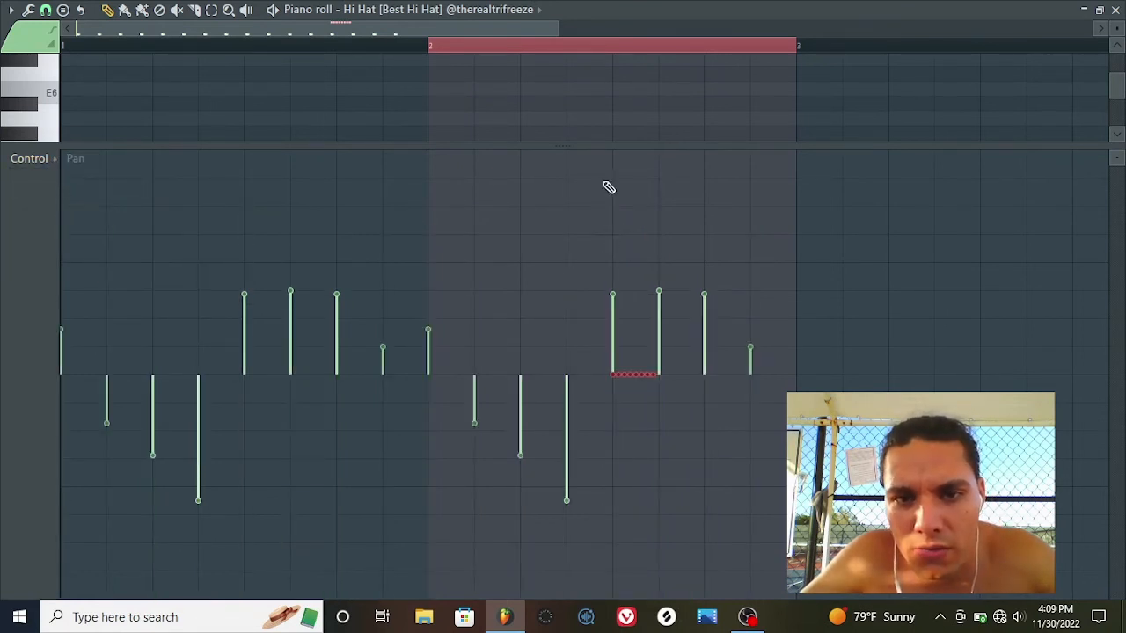
{"action": "left_click_drag", "start_coordinate": [613, 193], "coordinate": [633, 238]}
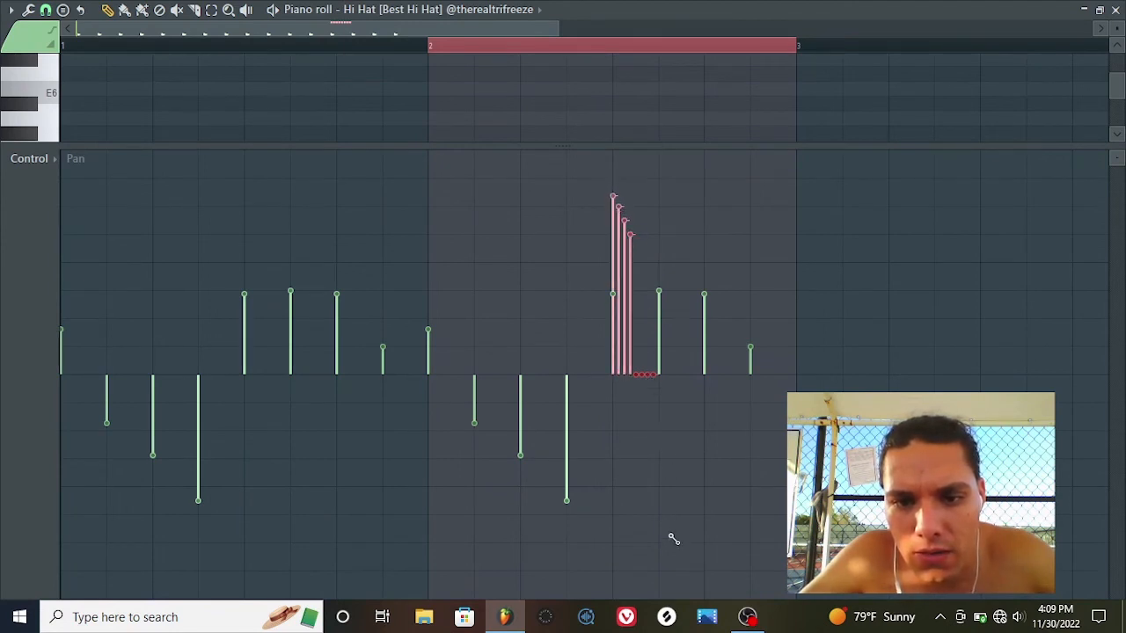
{"action": "left_click", "coordinate": [652, 494]}
{"action": "mouse_move", "coordinate": [653, 494]}
{"action": "left_mouse_down"}
{"action": "mouse_move", "coordinate": [629, 441]}
{"action": "mouse_move", "coordinate": [647, 475]}
{"action": "left_mouse_up"}
{"action": "left_click_drag", "start_coordinate": [654, 533], "coordinate": [629, 450]}
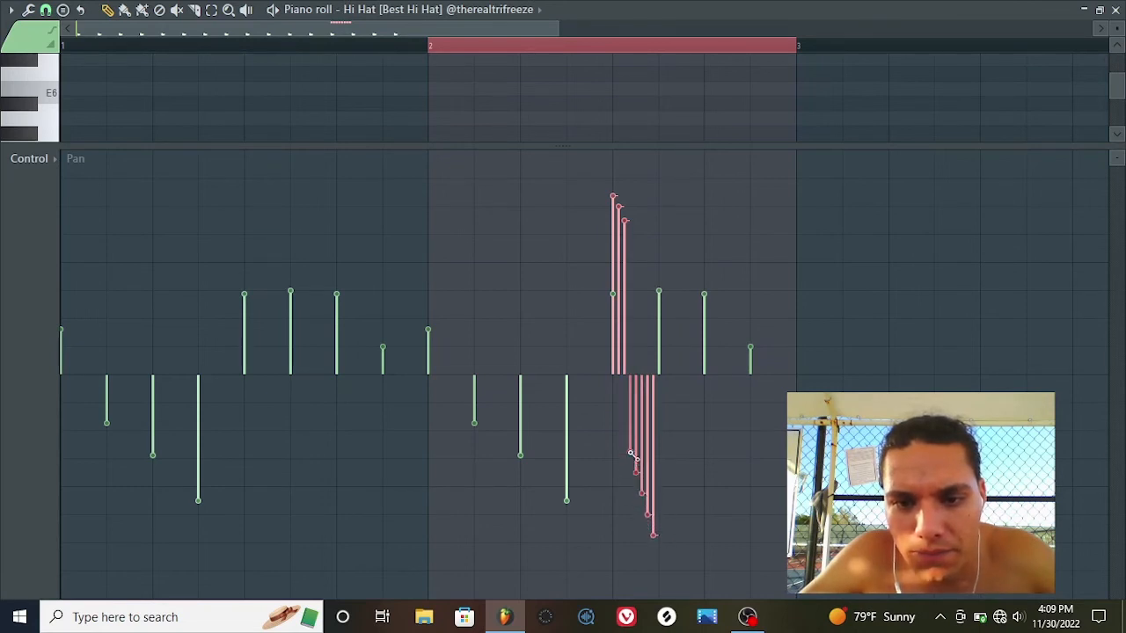
Reshape the roll's first four pan levels into an even slope falling from far right towards centre, and play it.
{"action": "left_click", "coordinate": [626, 321]}
{"action": "mouse_move", "coordinate": [626, 321]}
{"action": "left_mouse_down"}
{"action": "mouse_move", "coordinate": [621, 251]}
{"action": "mouse_move", "coordinate": [600, 209]}
{"action": "mouse_move", "coordinate": [617, 233]}
{"action": "left_mouse_up"}
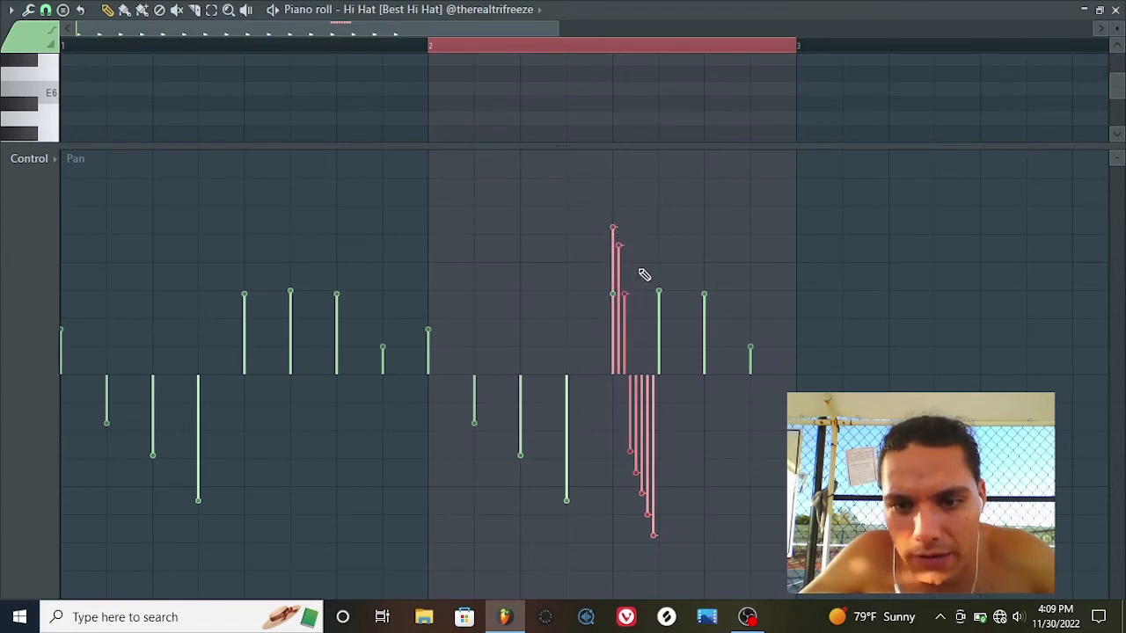
{"action": "key", "text": "space"}
{"action": "key", "text": "space"}
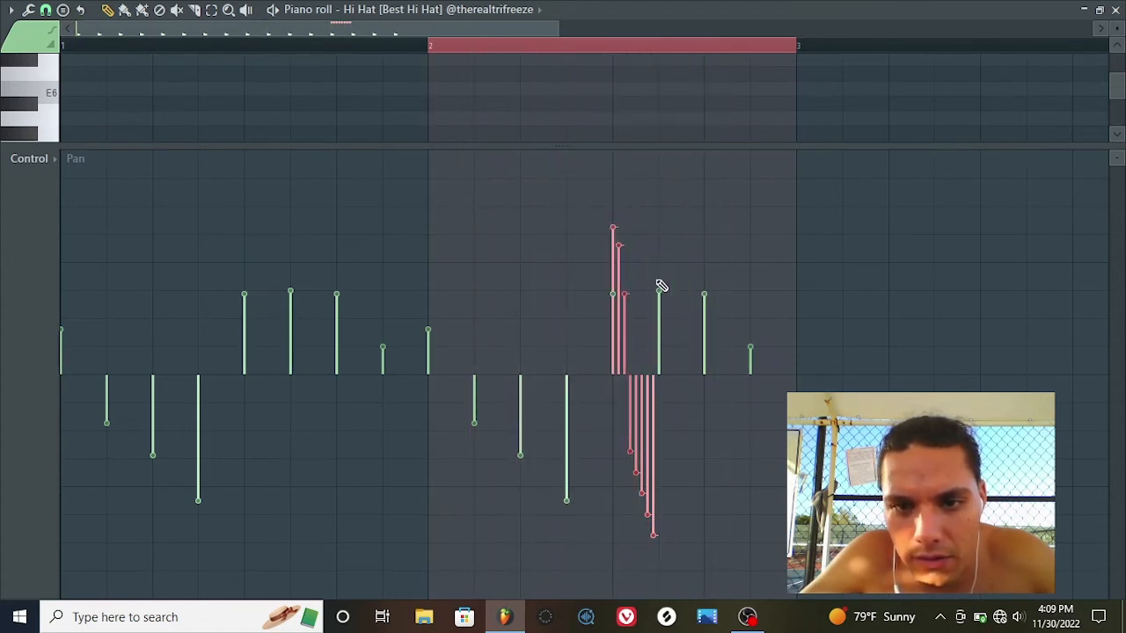
{"action": "left_click_drag", "start_coordinate": [631, 347], "coordinate": [616, 212]}
{"action": "key", "text": "space"}
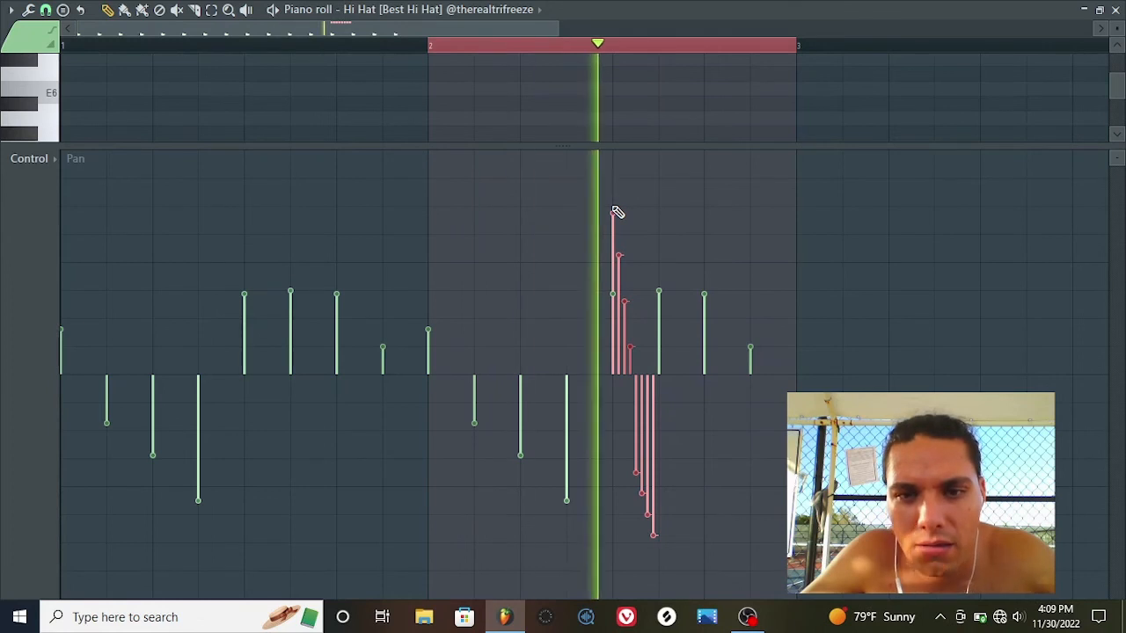
{"action": "key", "text": "space"}
Restore the note area's height, duplicate the bars 1–2 hi-hats and roll into bars 3–4, and clear the time selection.
{"action": "left_click_drag", "start_coordinate": [598, 149], "coordinate": [623, 437]}
{"action": "left_click", "coordinate": [730, 189]}
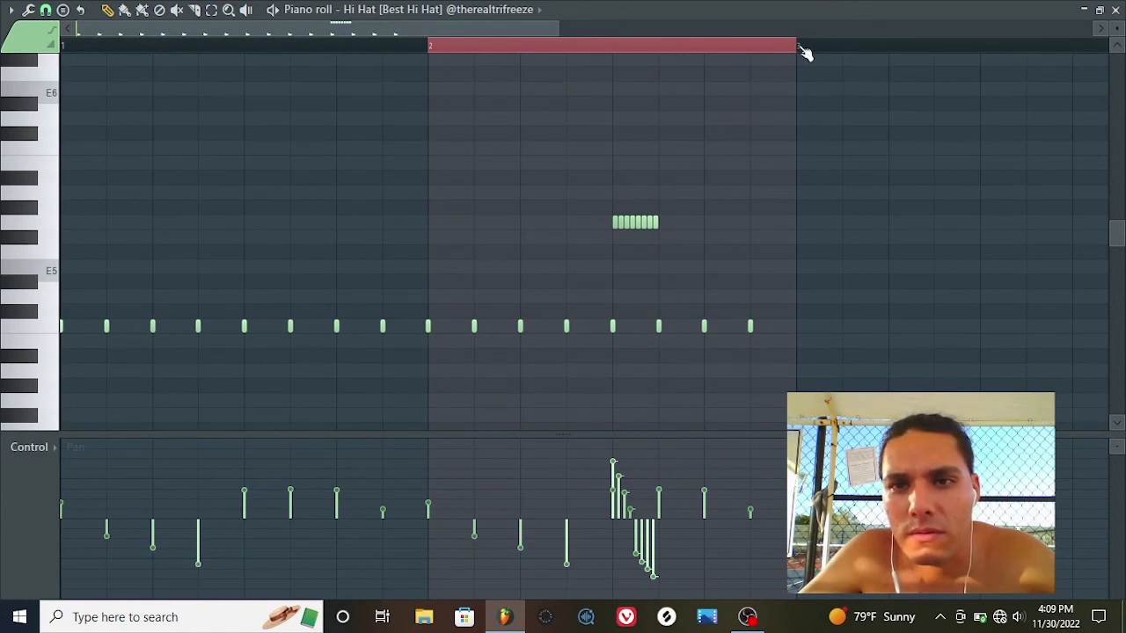
{"action": "mouse_move", "coordinate": [805, 52]}
{"action": "left_mouse_down"}
{"action": "mouse_move", "coordinate": [663, 56]}
{"action": "mouse_move", "coordinate": [807, 54]}
{"action": "left_mouse_up"}
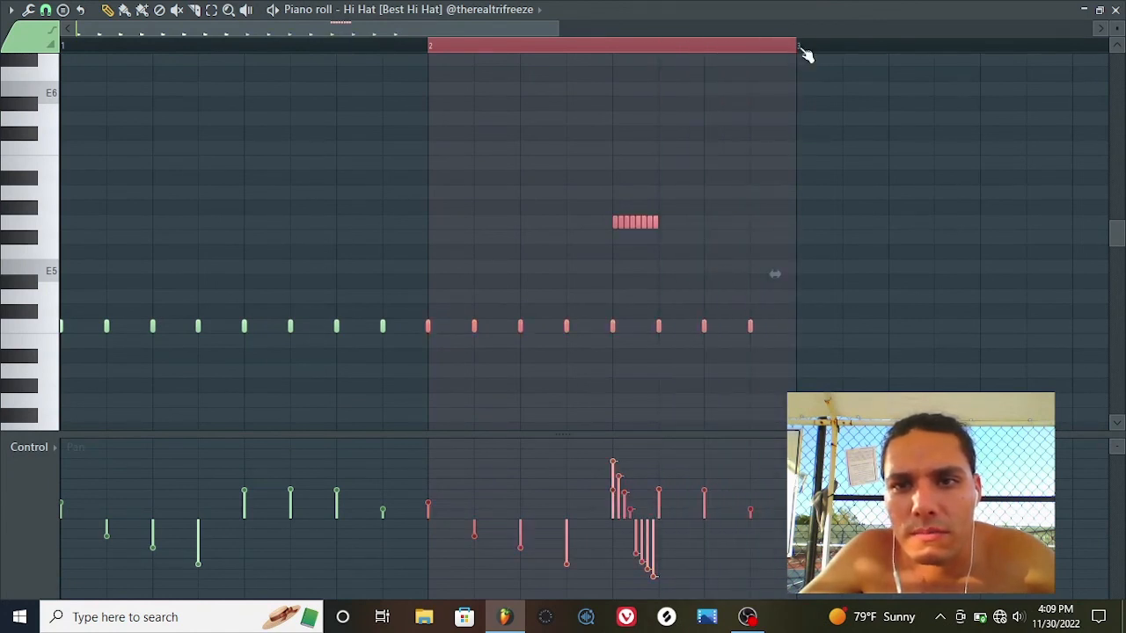
{"action": "left_click_drag", "start_coordinate": [428, 57], "coordinate": [9, 60]}
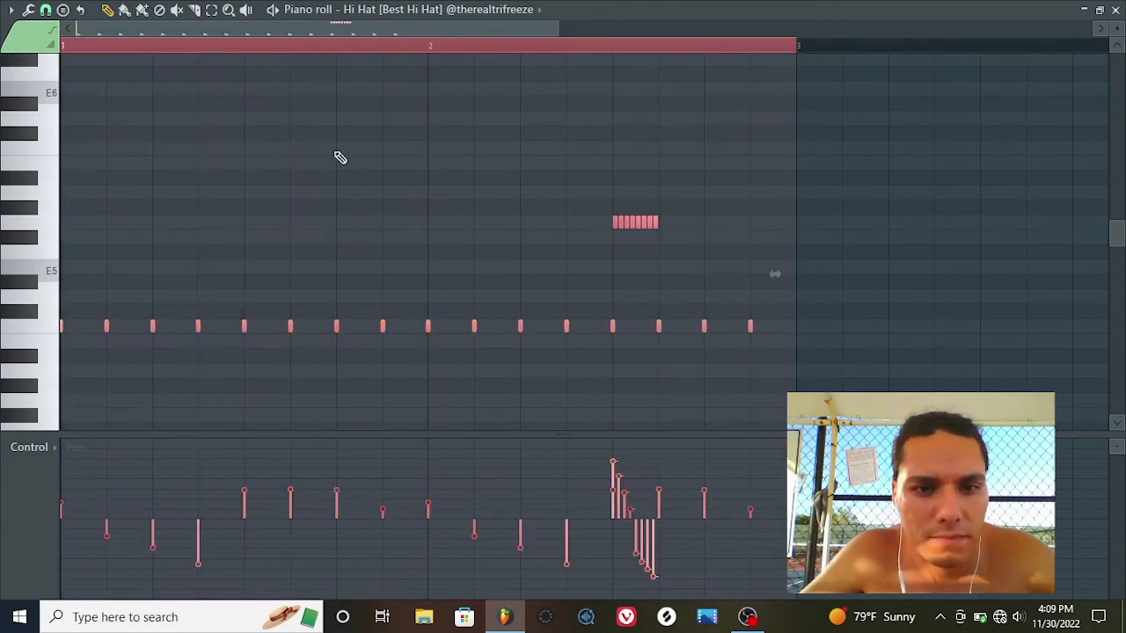
{"action": "key", "text": "ctrl+b"}
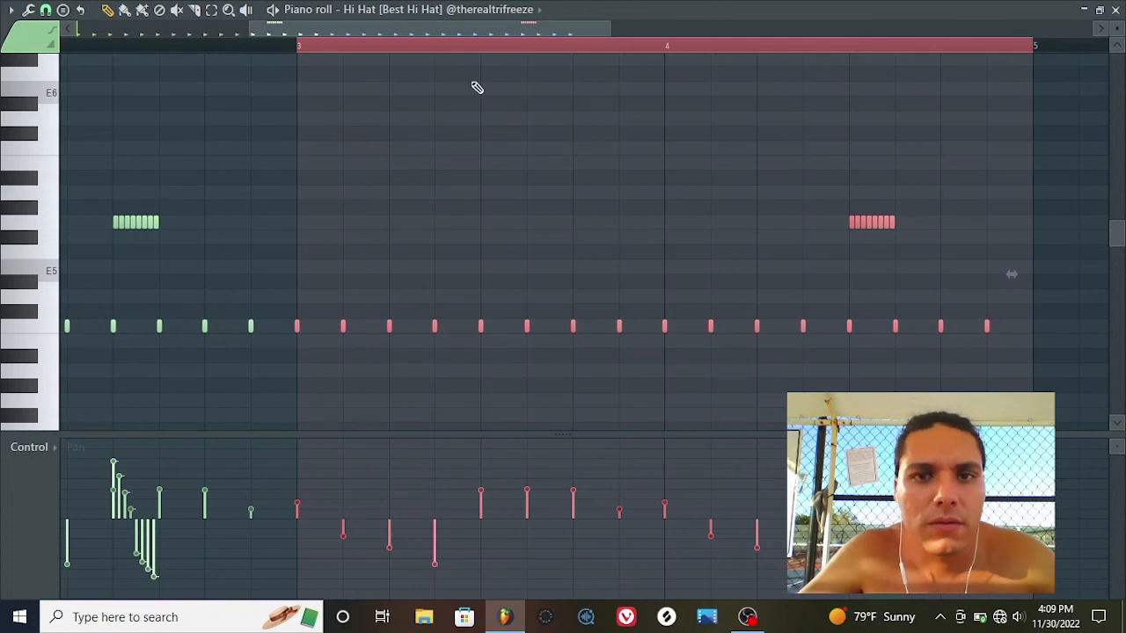
{"action": "left_click_drag", "start_coordinate": [613, 29], "coordinate": [646, 33]}
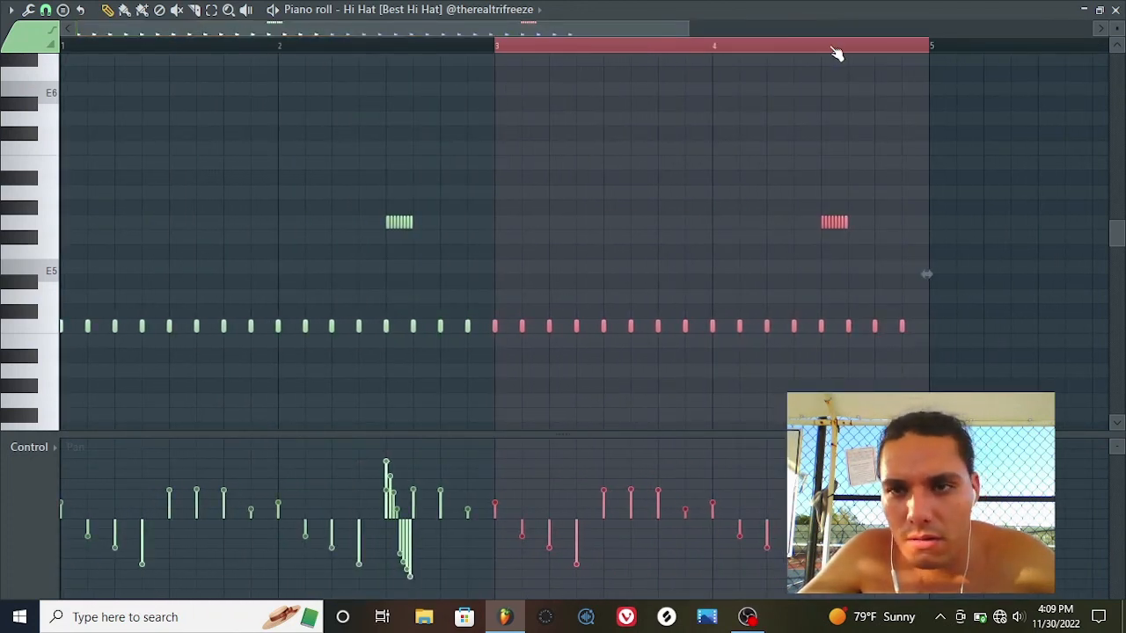
{"action": "left_click_drag", "start_coordinate": [912, 51], "coordinate": [502, 55]}
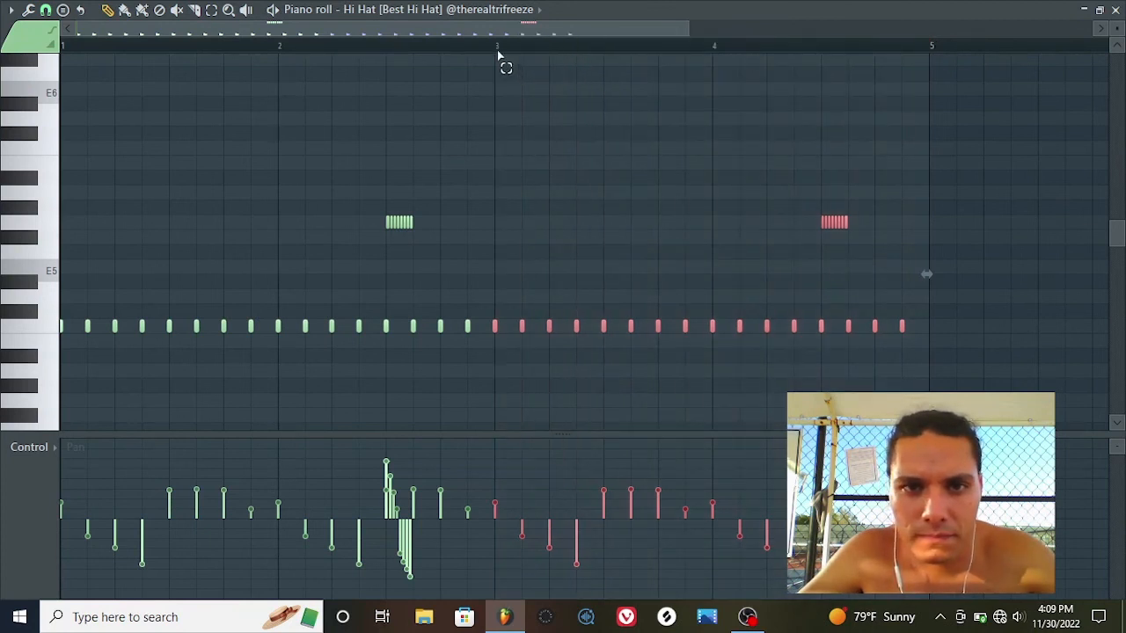